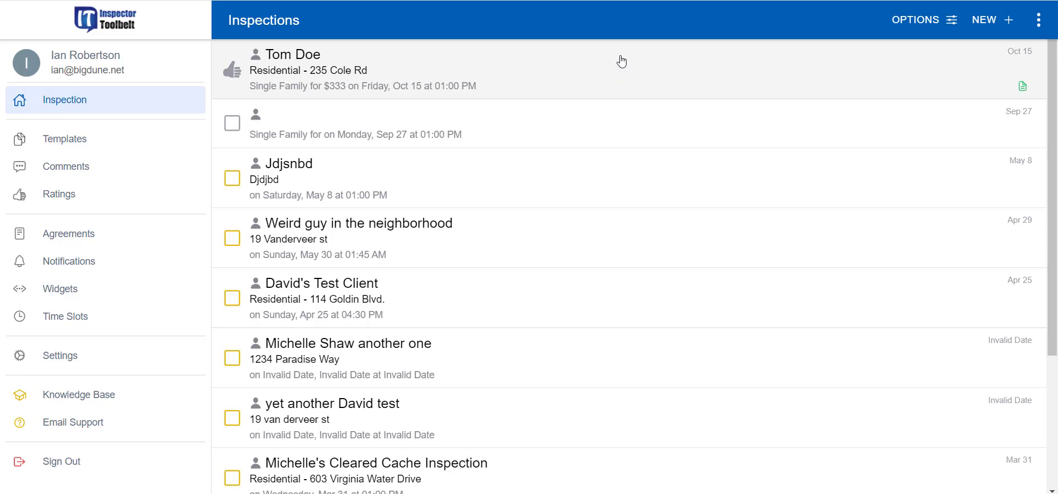
# Open the first Inspections row, the Residential request dated Fri, Oct 15 at 1:00 PM
pyautogui.click(622, 70)
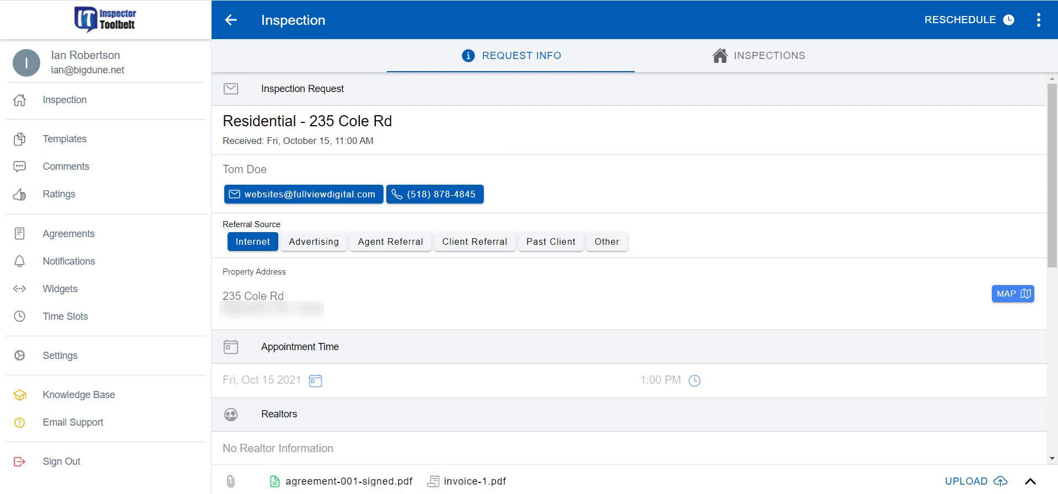
# Accept the $333 payment for the request with Payment Method set to Check
pyautogui.click(1038, 22)
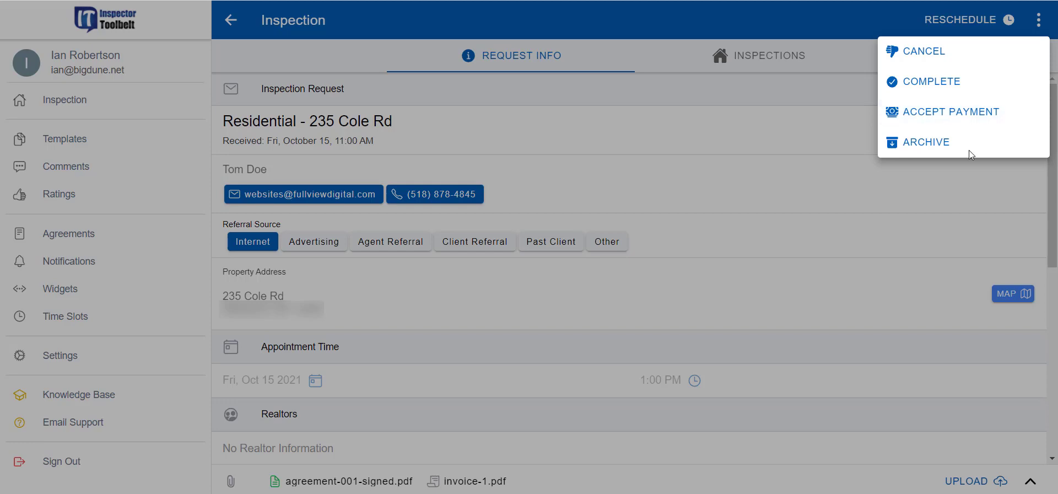
pyautogui.click(954, 111)
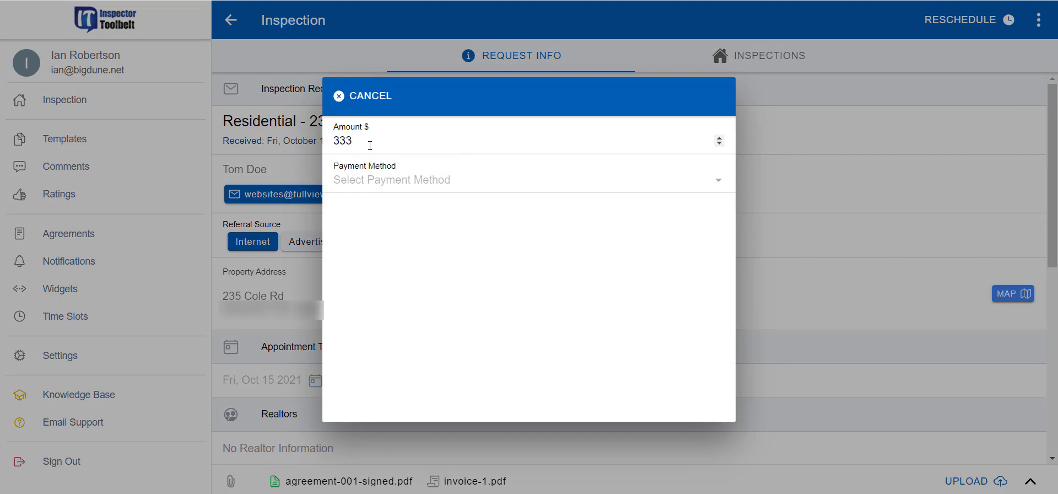
pyautogui.click(415, 176)
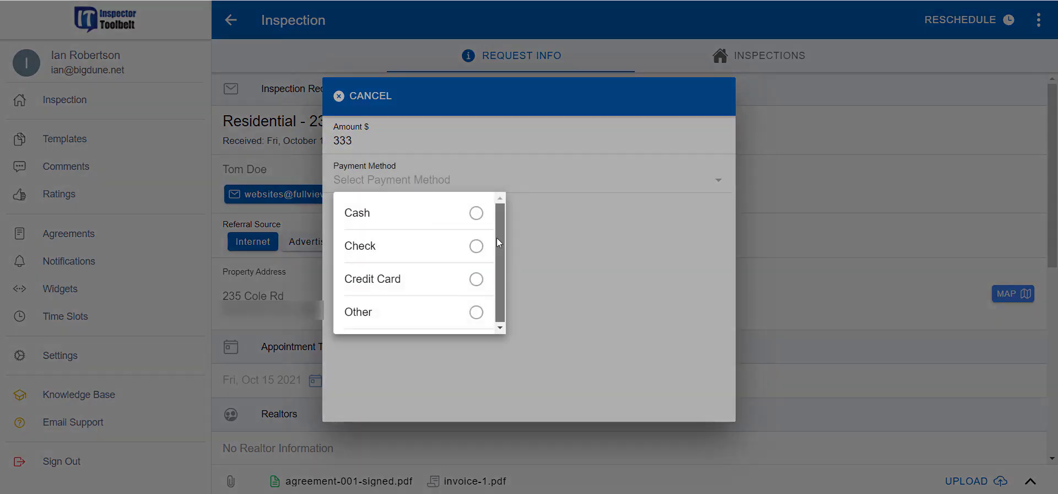
pyautogui.click(474, 245)
pyautogui.click(675, 95)
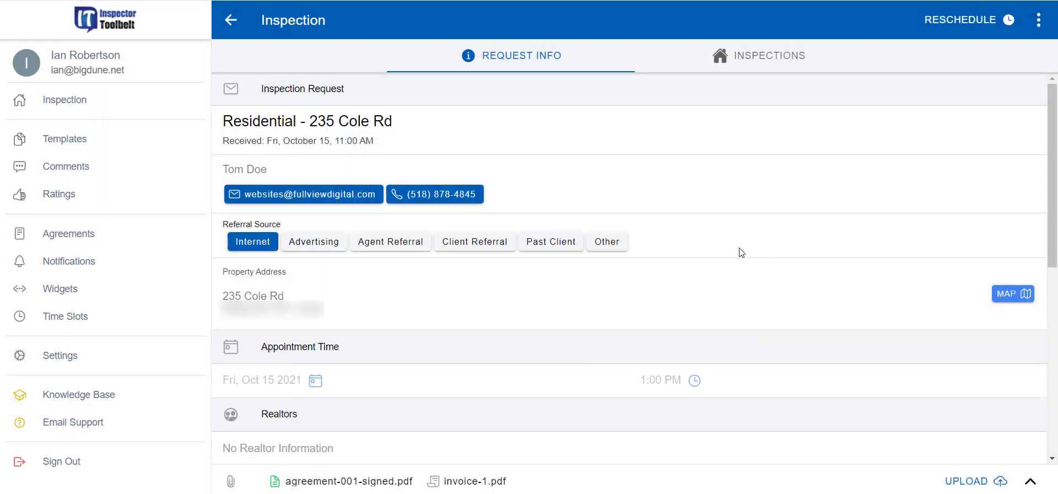
pyautogui.click(113, 108)
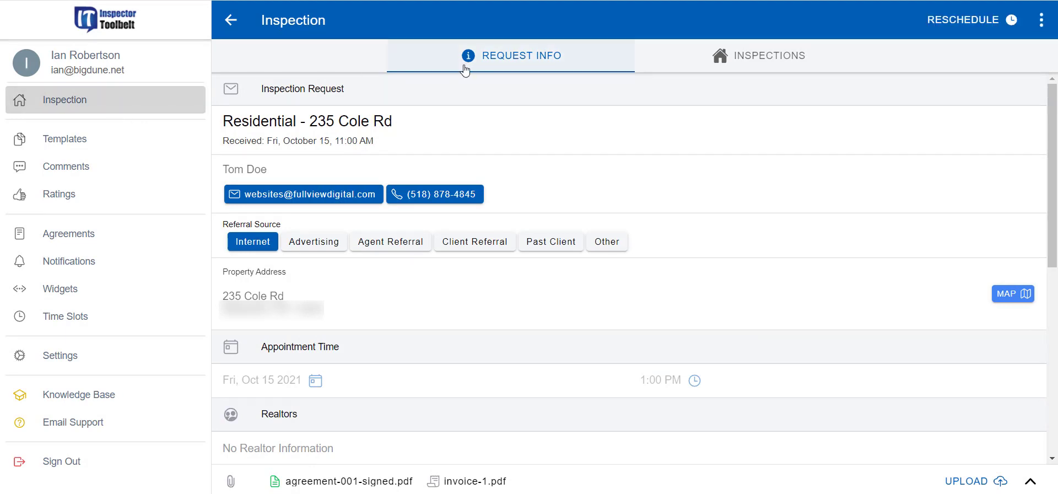
# From the request's Inspections tab, start a New Inspection using Primary Template and Primary rating
pyautogui.click(761, 63)
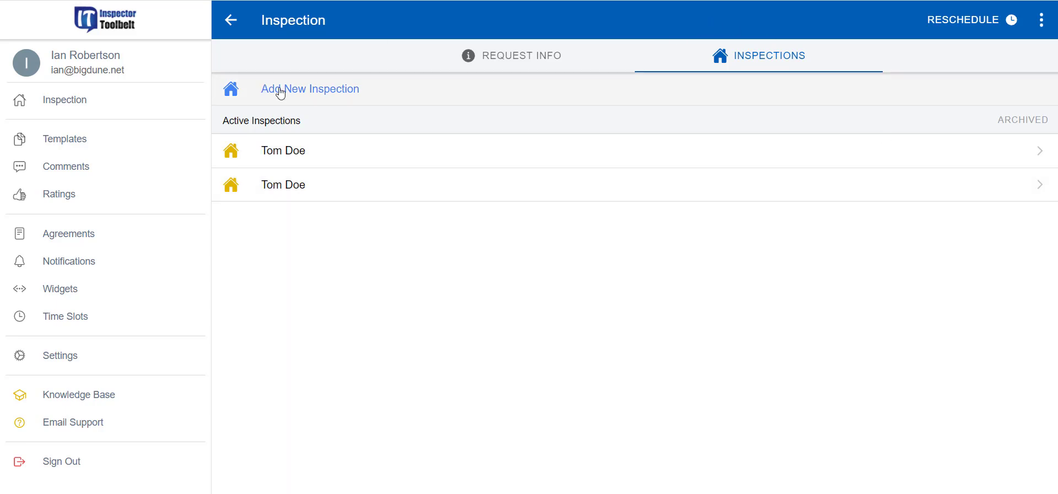
pyautogui.click(333, 93)
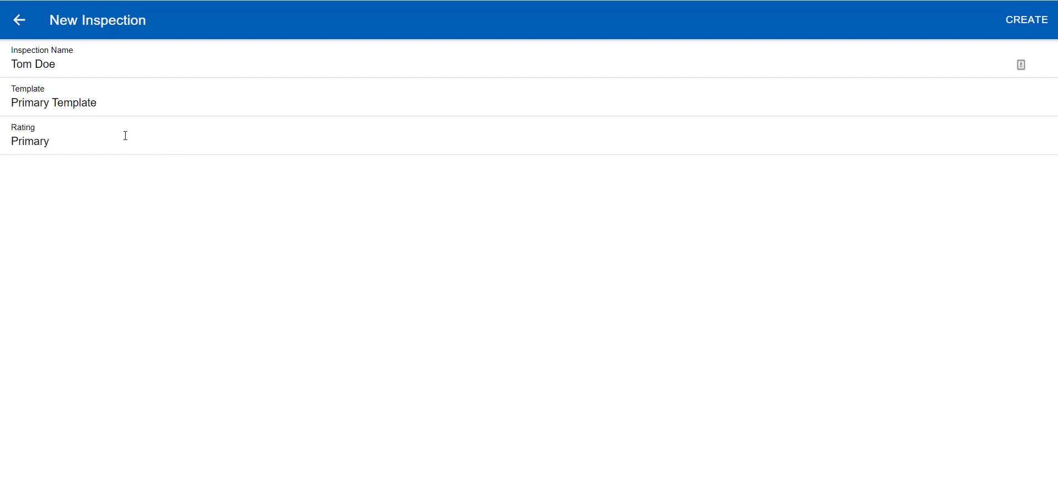
# Create the inspection and open the Deck card in the Lots & Grounds column
pyautogui.click(1028, 25)
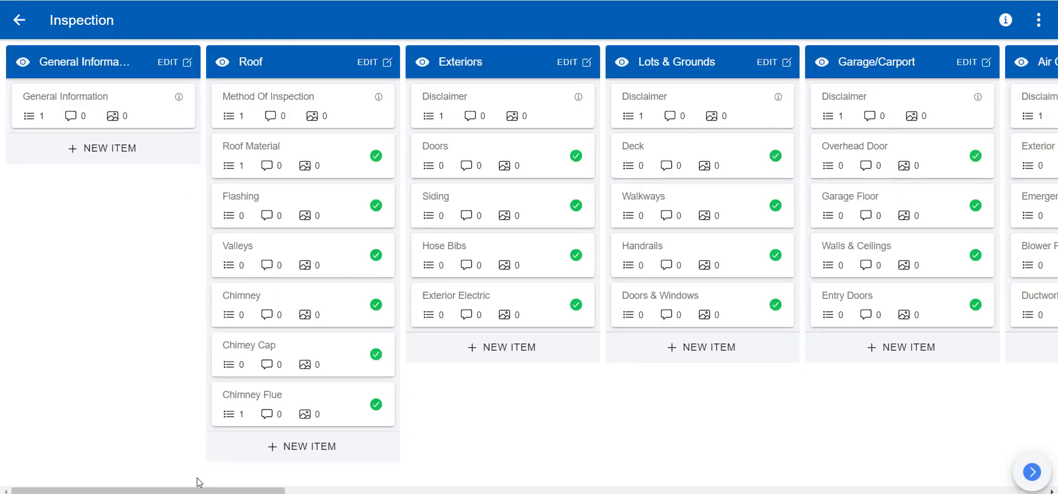
pyautogui.moveTo(185, 490); pyautogui.dragTo(233, 488)
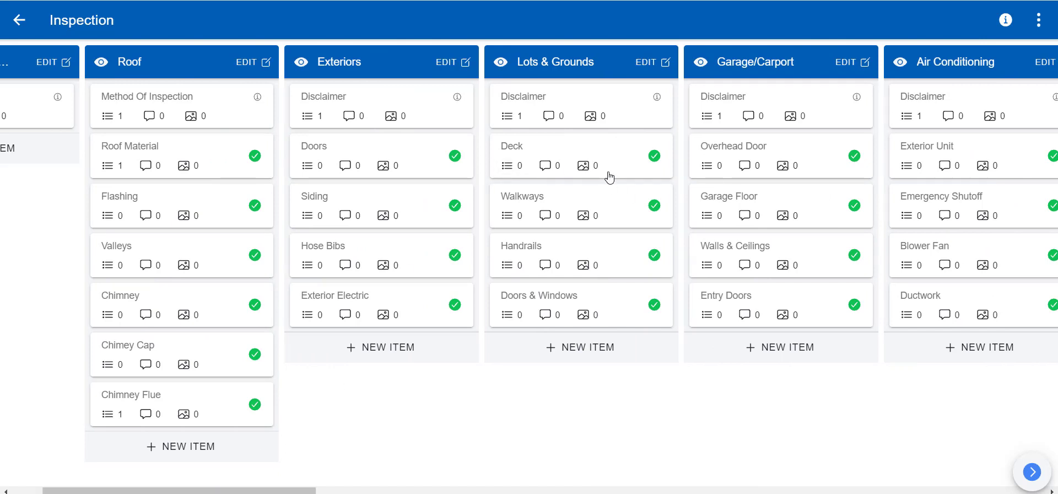
pyautogui.click(585, 158)
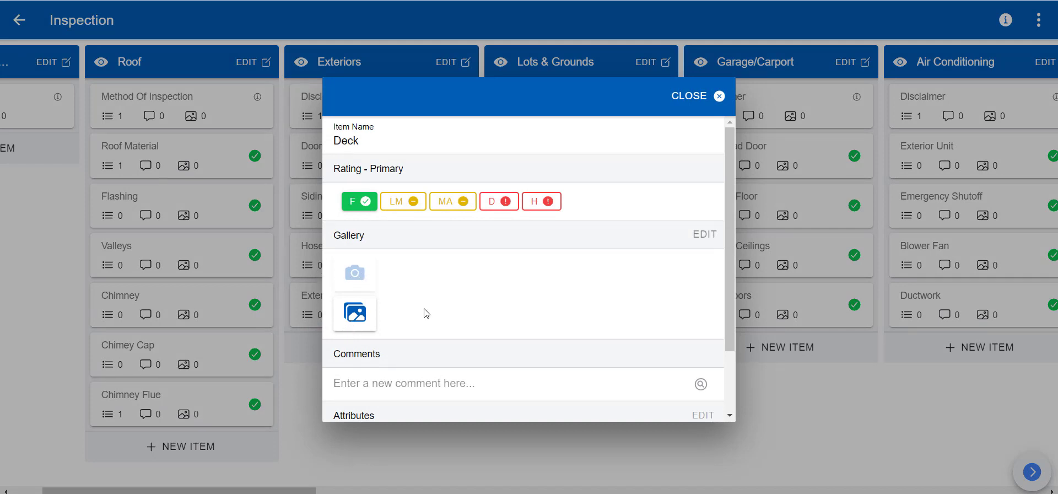
# Give the Deck item a D rating and close it back to the inspection board
pyautogui.click(498, 205)
pyautogui.scroll(-3, 480, 255)
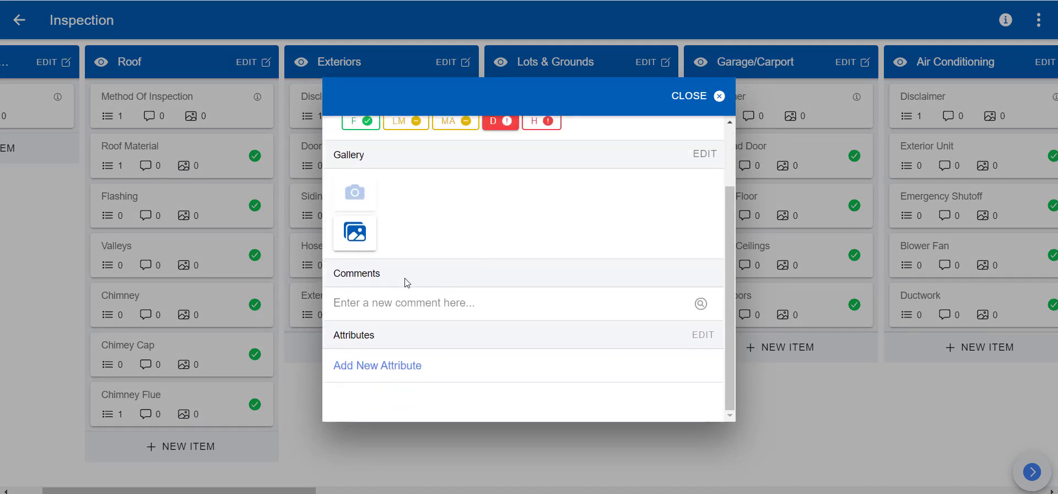
pyautogui.click(413, 302)
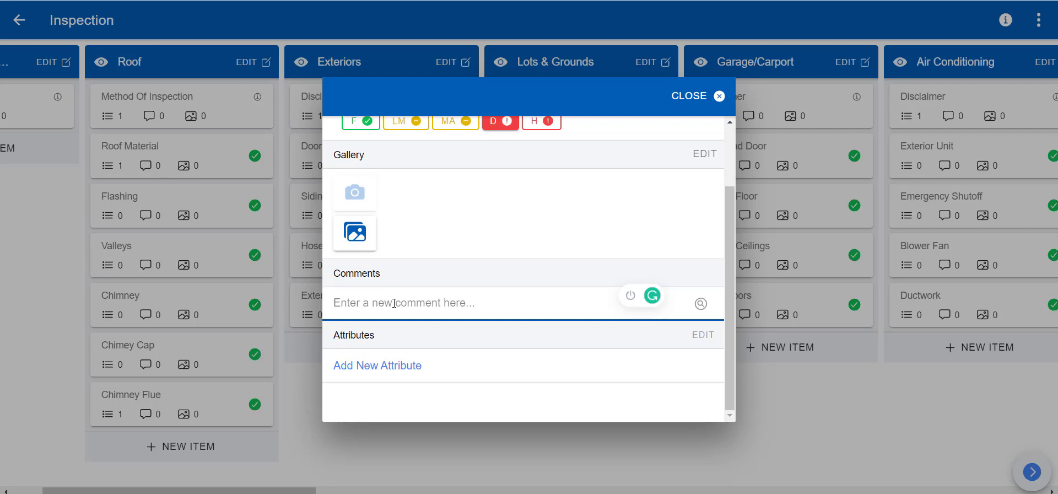
pyautogui.click(913, 398)
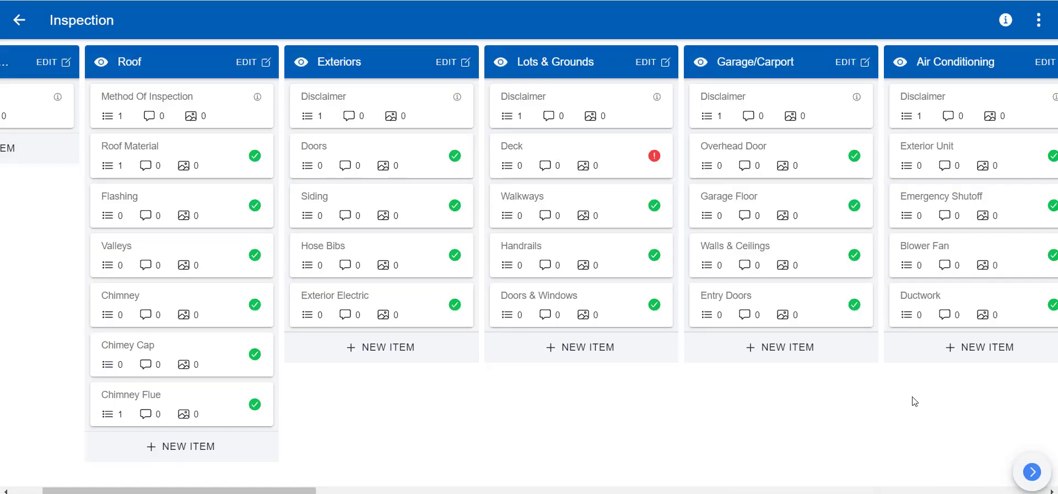
pyautogui.click(1038, 21)
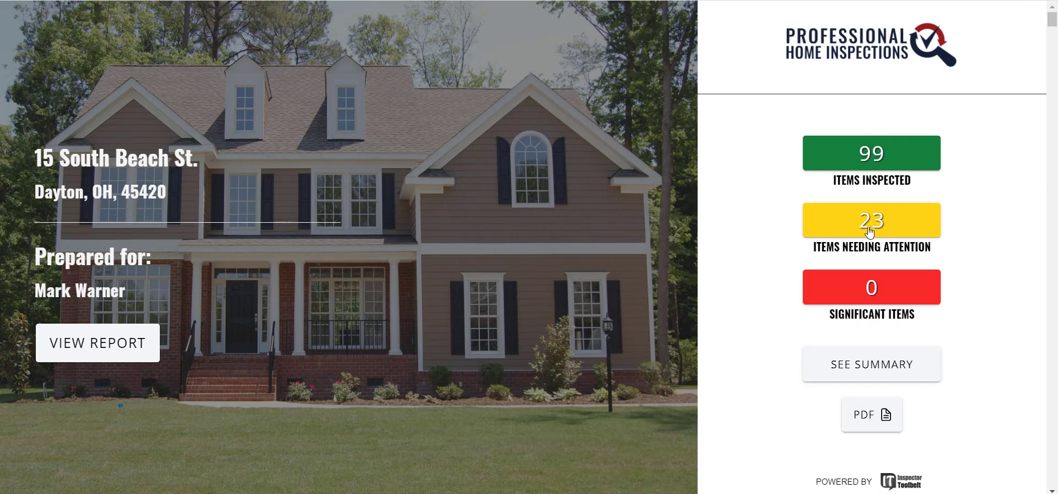
# Check the report's Maintenance Item, Monitor and Not Present rating definitions
pyautogui.scroll(-7, 585, 234)
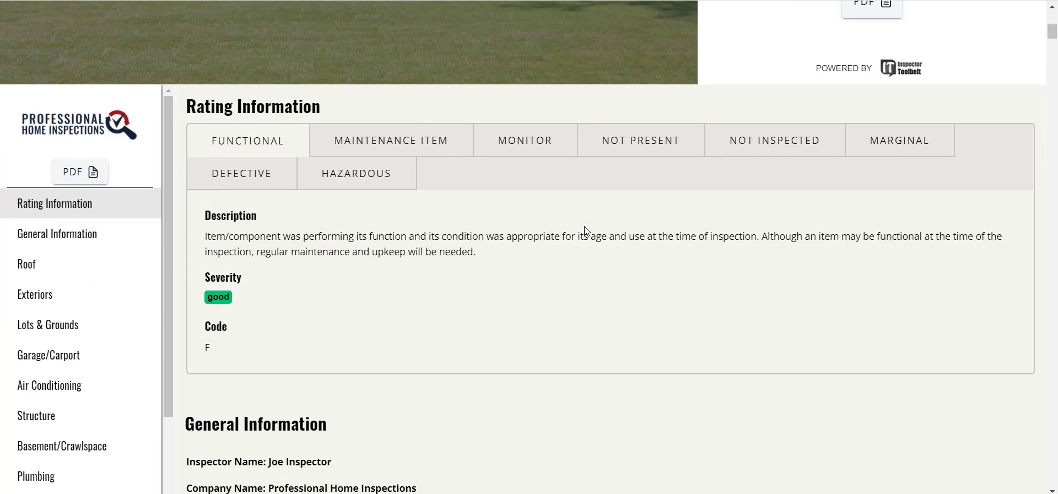
pyautogui.click(437, 138)
pyautogui.click(535, 142)
pyautogui.click(620, 138)
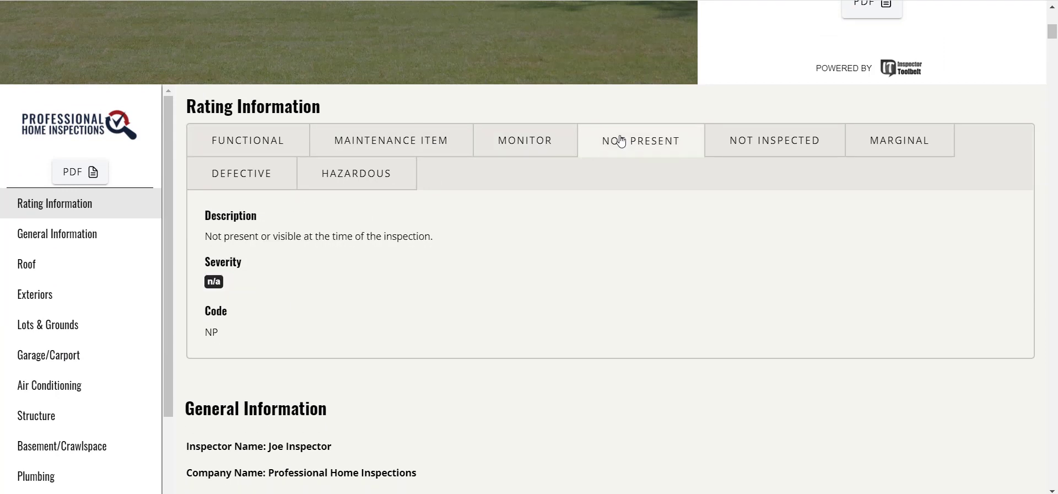
# Scroll down to Exteriors and read its note to the client and disclaimer
pyautogui.scroll(-6, 397, 246)
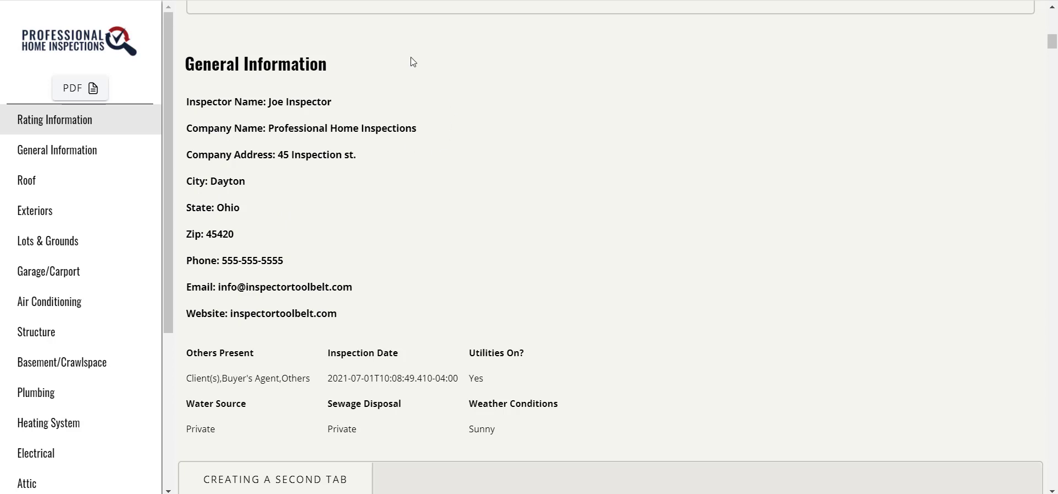
pyautogui.scroll(-10, 404, 209)
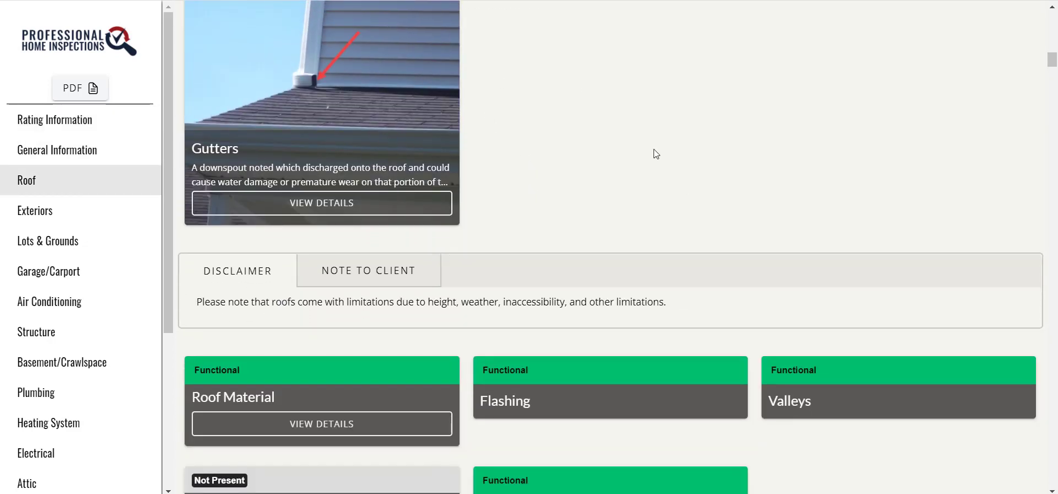
pyautogui.scroll(-7, 621, 149)
pyautogui.scroll(-1, 771, 221)
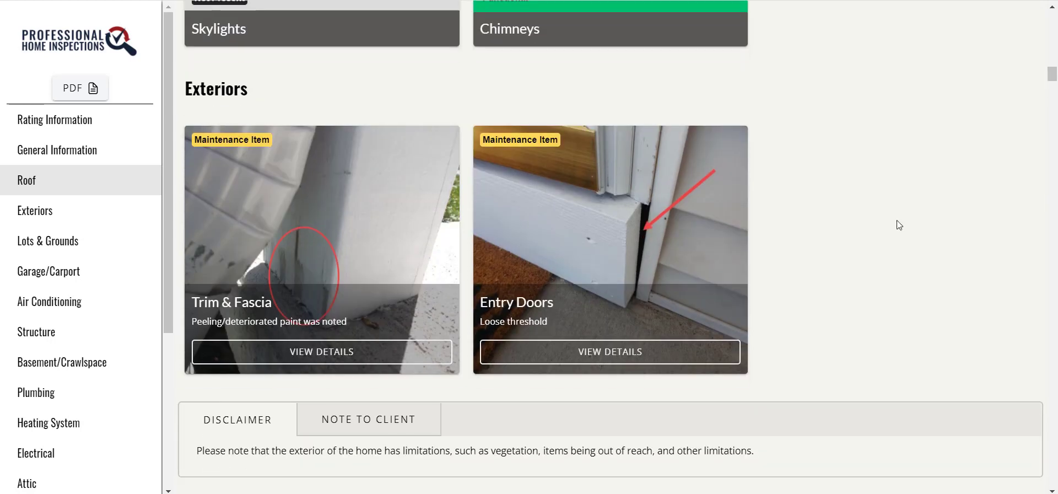
pyautogui.scroll(-4, 489, 230)
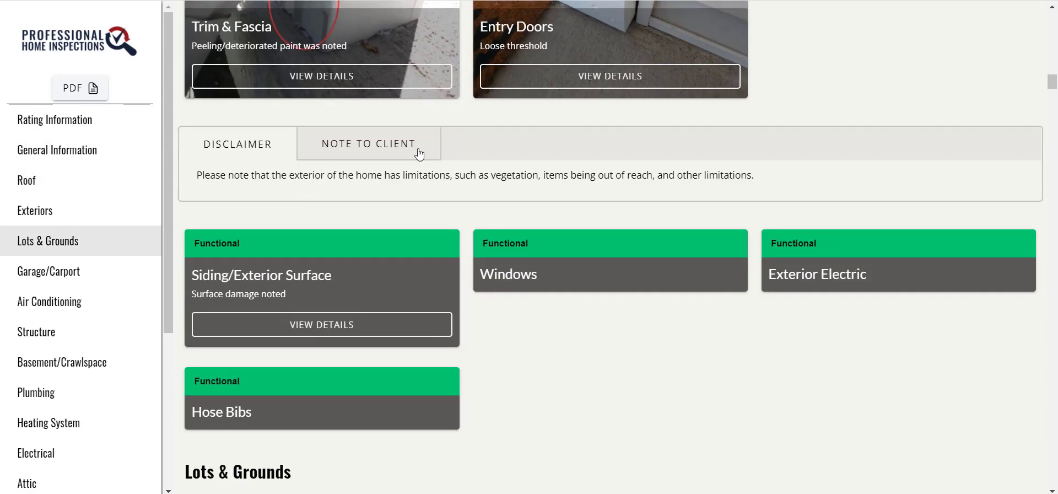
pyautogui.click(388, 144)
pyautogui.click(230, 148)
pyautogui.click(430, 143)
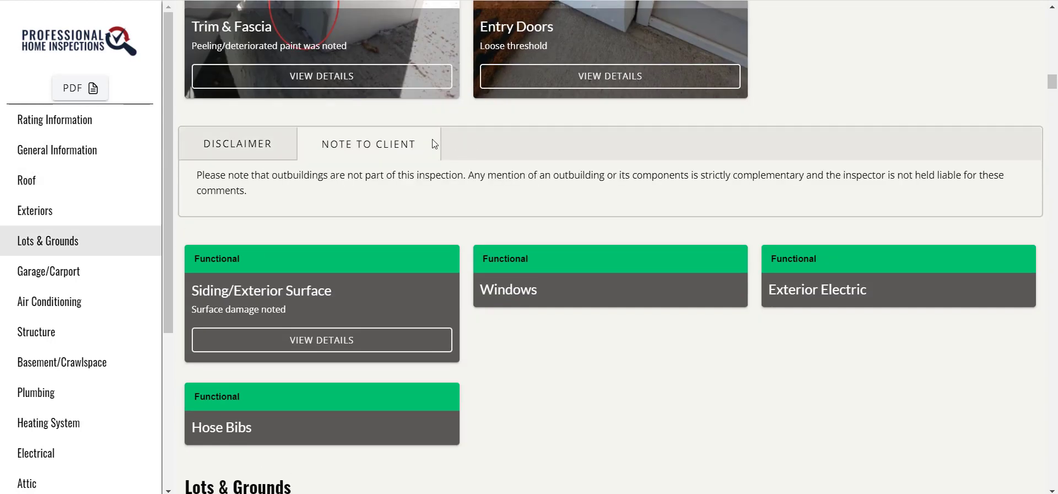
pyautogui.scroll(3, 366, 194)
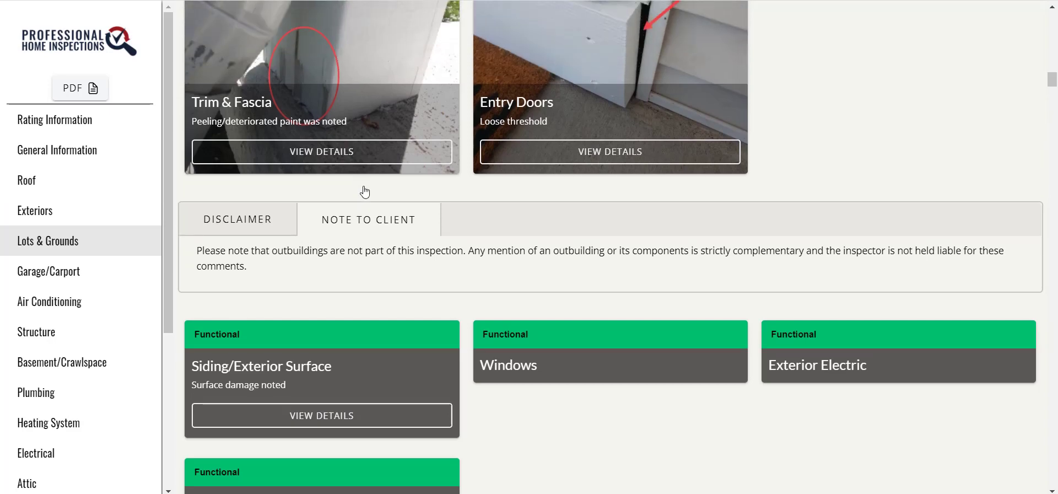
# Review the Trim & Fascia details, then return up to the report cover
pyautogui.click(365, 289)
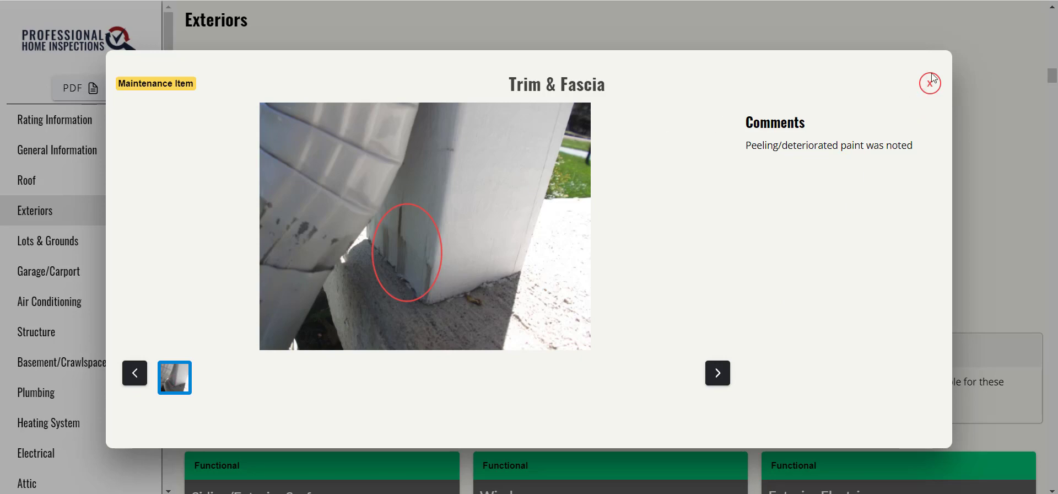
pyautogui.click(930, 90)
pyautogui.scroll(3, 715, 249)
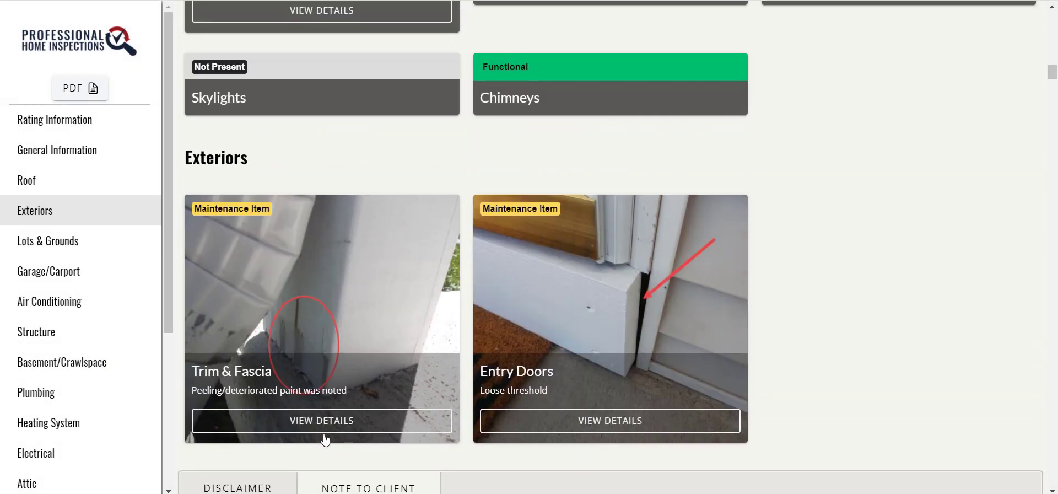
pyautogui.scroll(1, 378, 358)
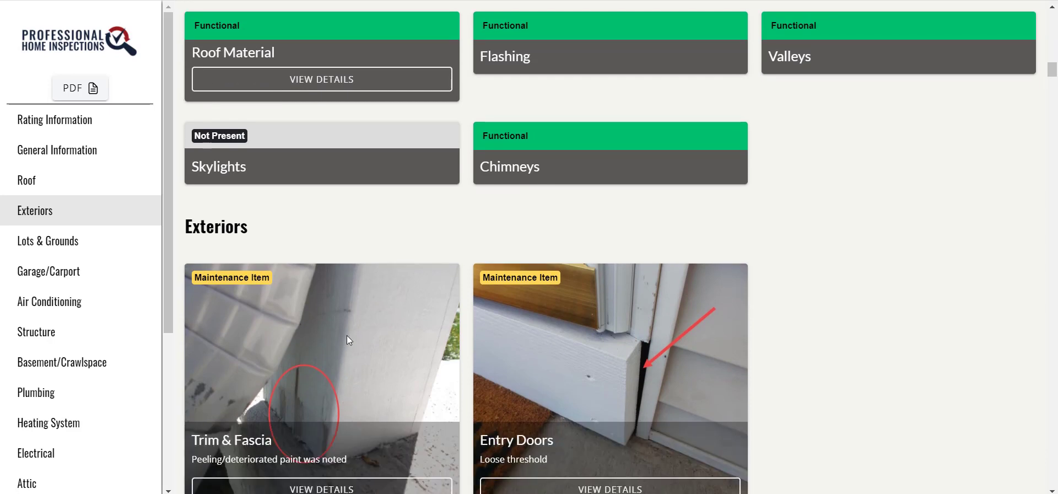
pyautogui.scroll(6, 451, 268)
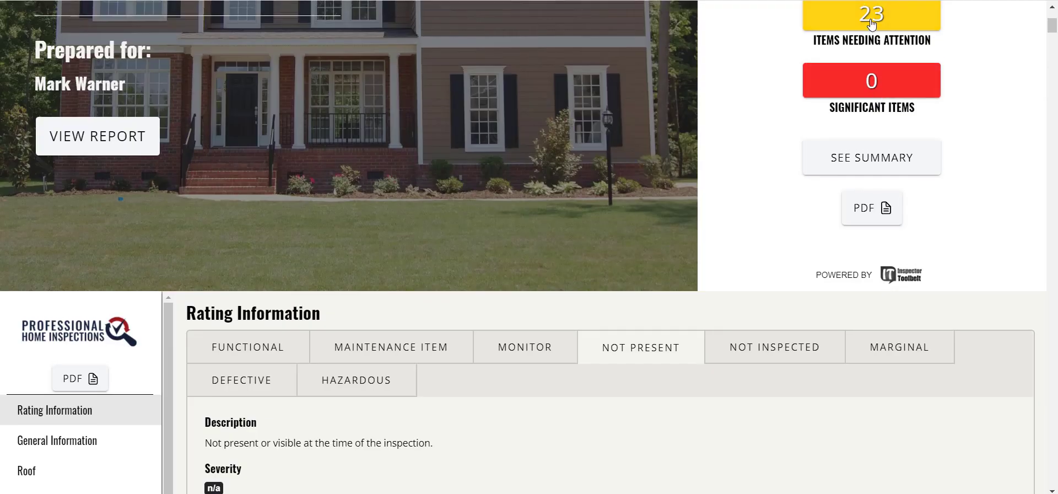
# Filter to items needing attention and page through all the Deck item's photos
pyautogui.click(846, 77)
pyautogui.scroll(-10, 957, 289)
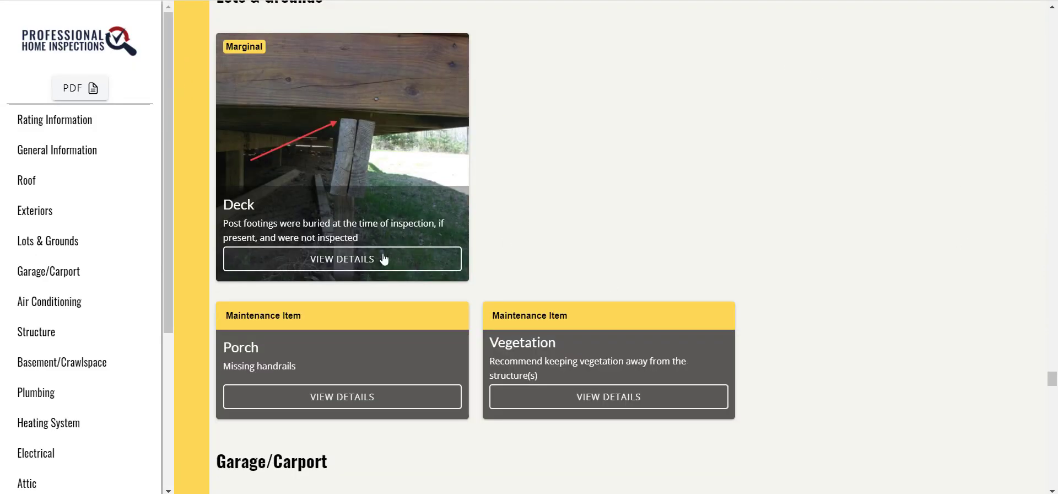
pyautogui.click(384, 259)
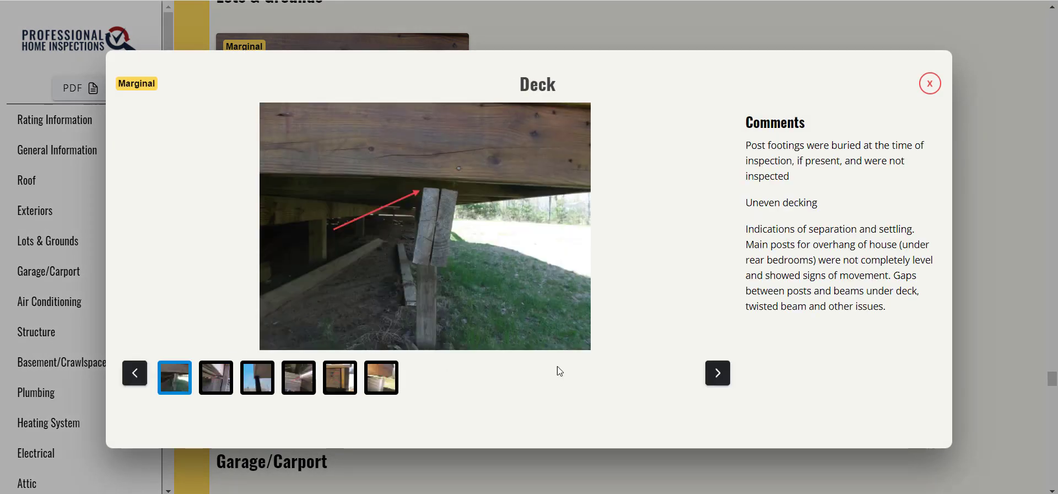
pyautogui.click(717, 375)
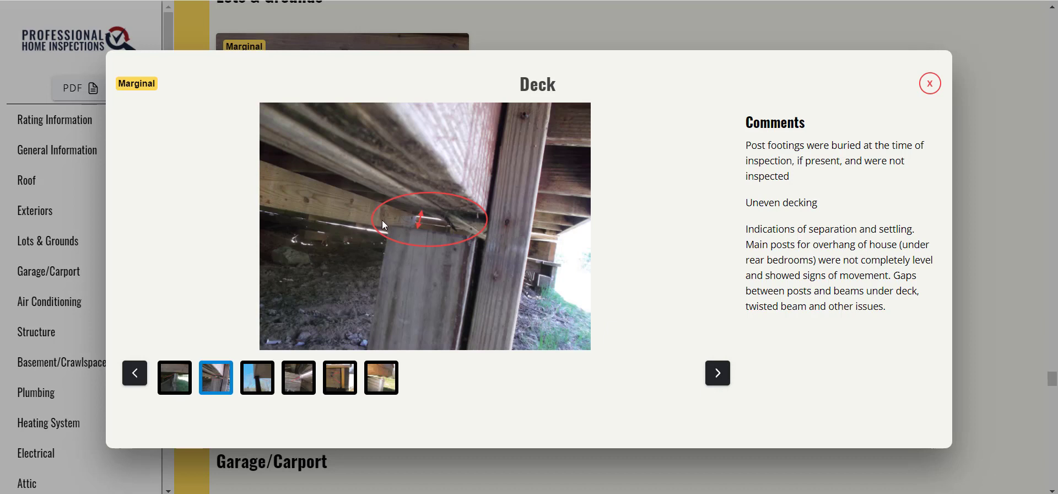
pyautogui.click(720, 379)
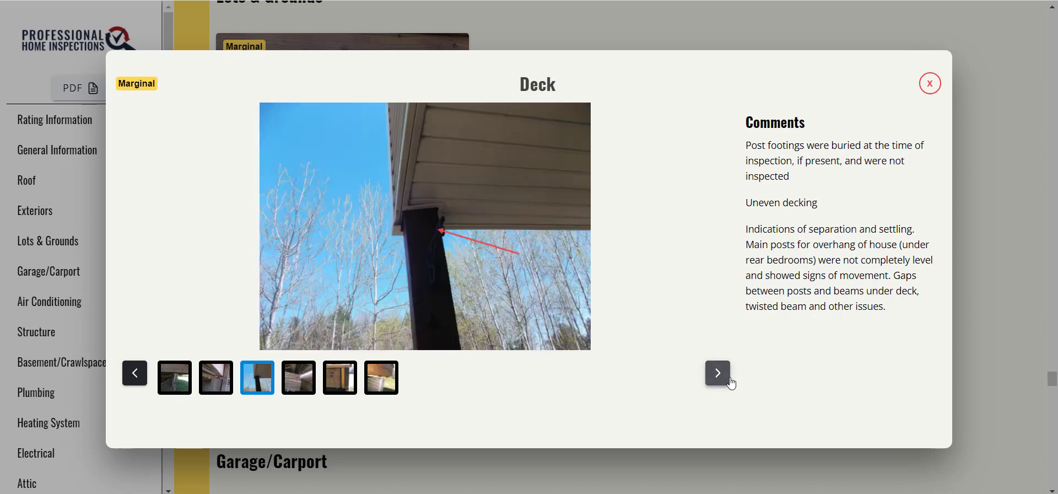
pyautogui.click(724, 383)
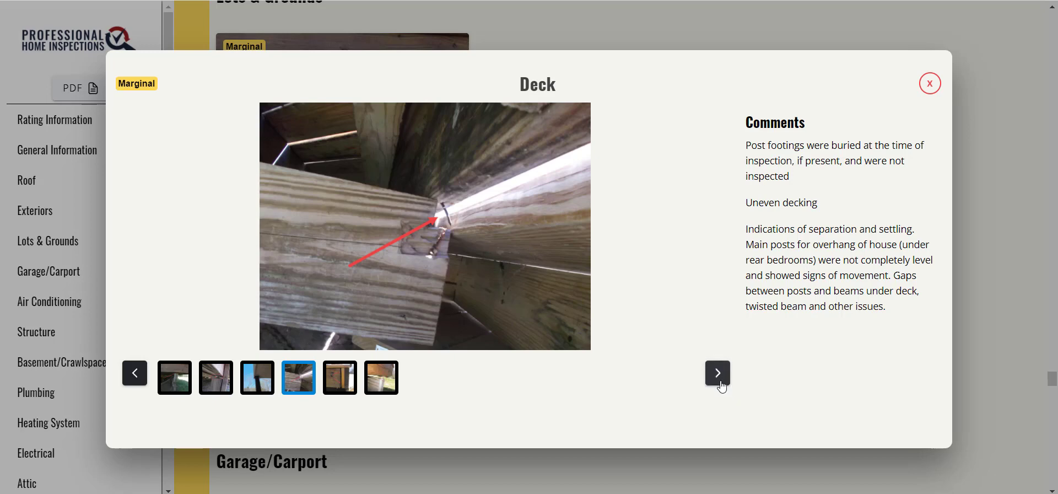
pyautogui.click(728, 381)
pyautogui.click(929, 84)
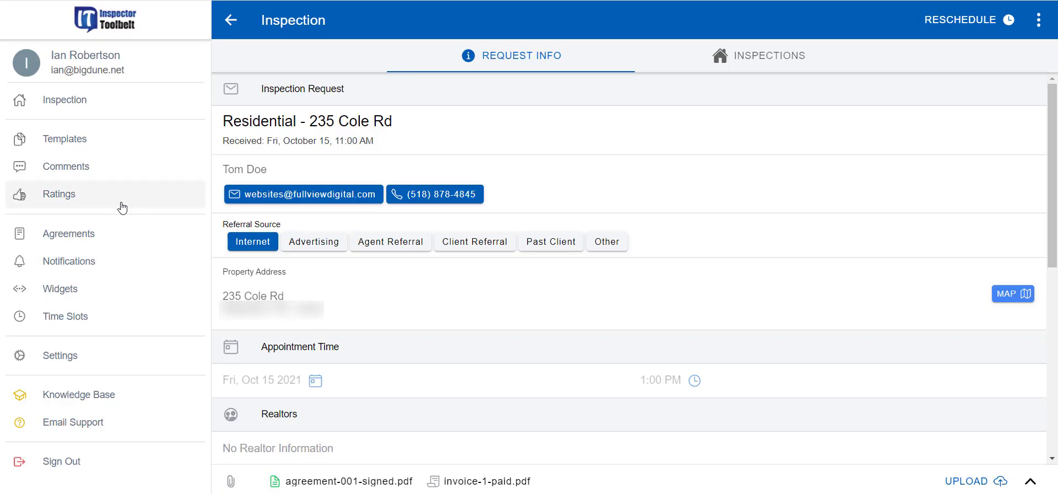
# Go to Templates to see My Templates, with Primary Template as default, and Marketplace Templates
pyautogui.click(102, 147)
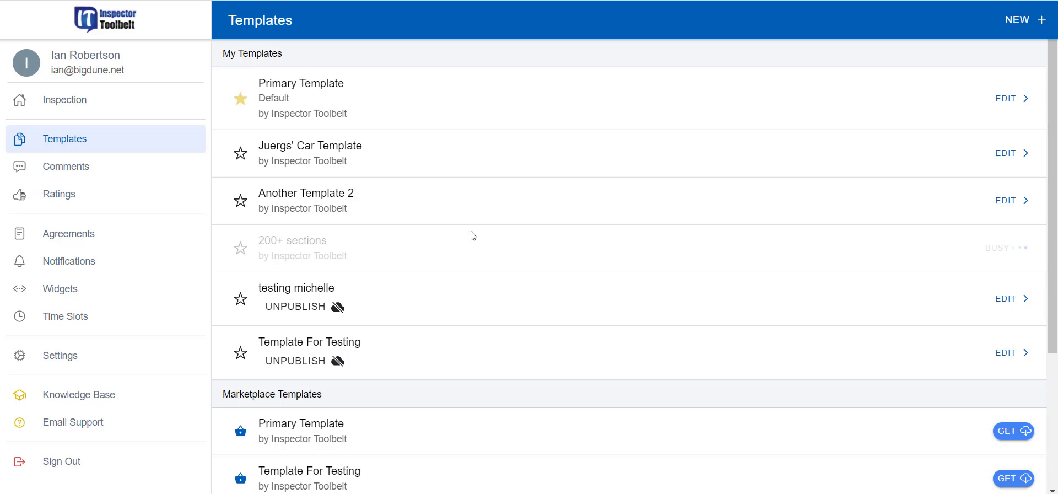
pyautogui.scroll(-4, 573, 294)
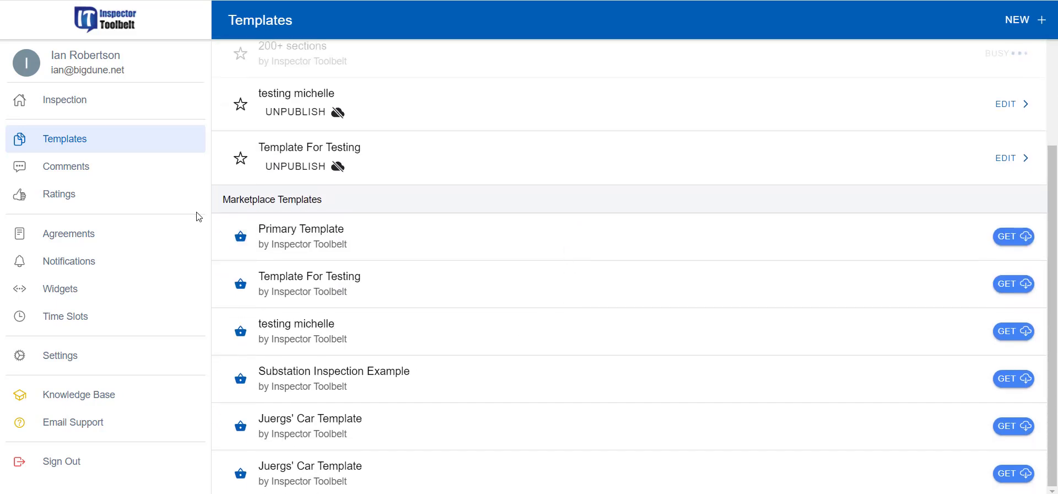
pyautogui.scroll(4, 335, 277)
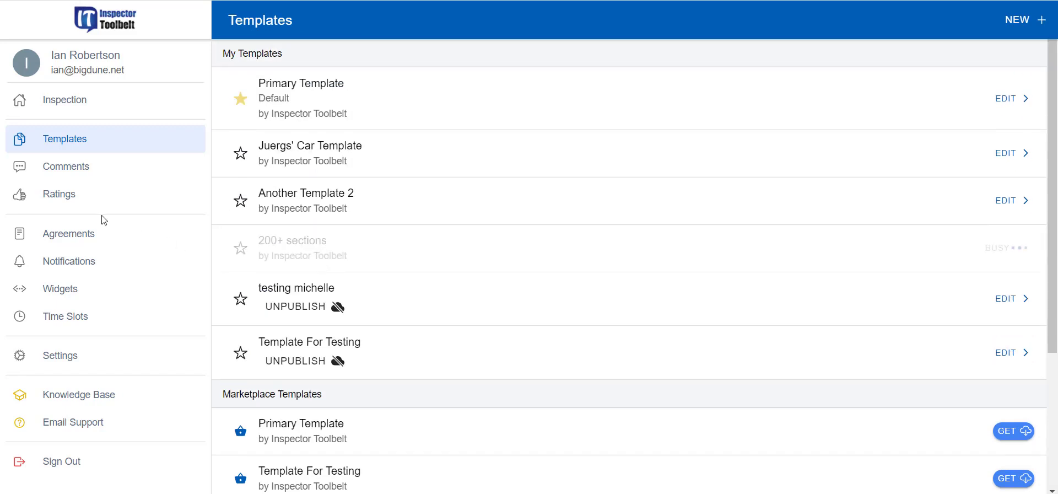
pyautogui.click(73, 173)
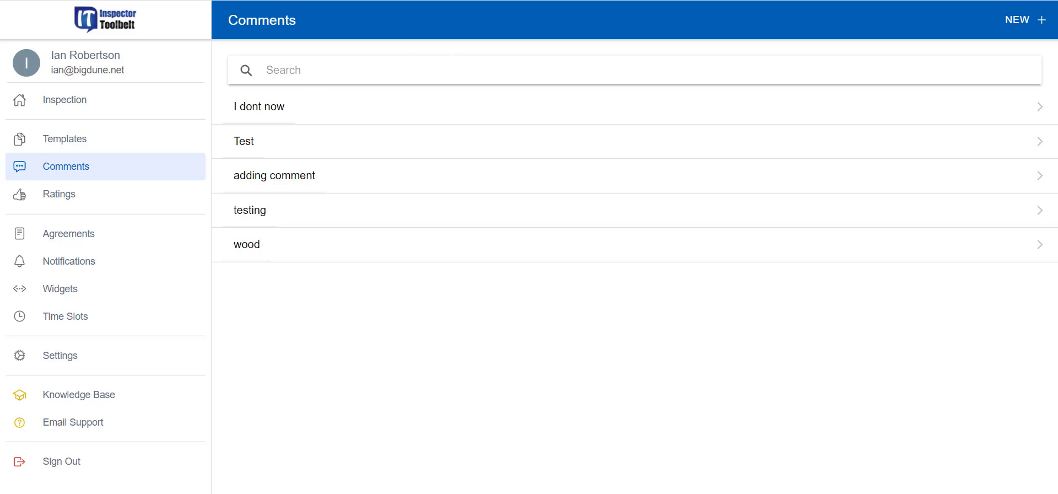
# Create the comment 'Need GFCI' with shortcut code GFI and save it
pyautogui.click(1018, 28)
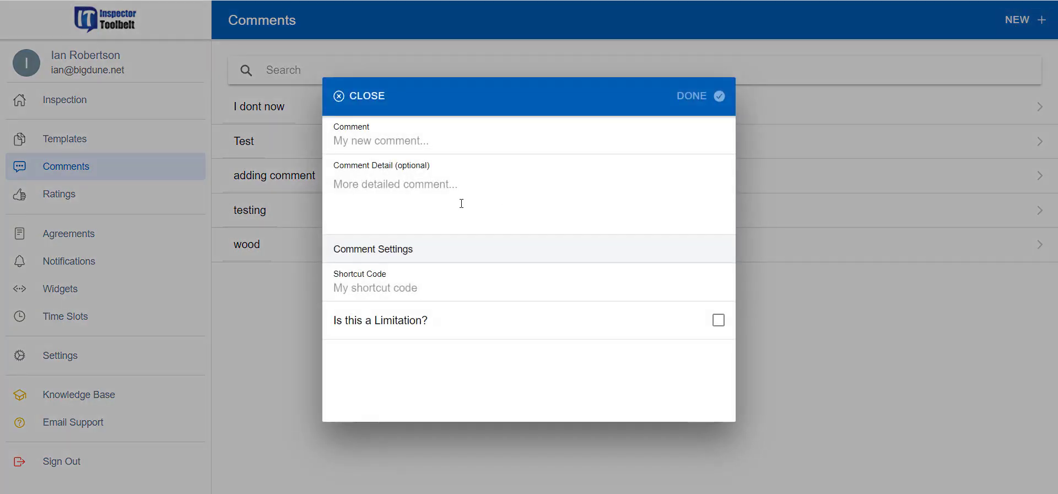
pyautogui.click(399, 142)
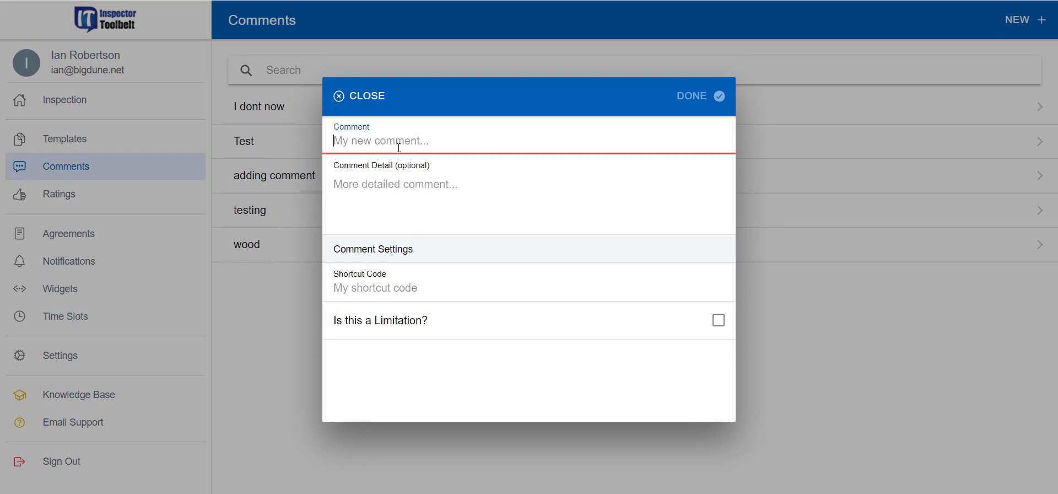
pyautogui.click(374, 185)
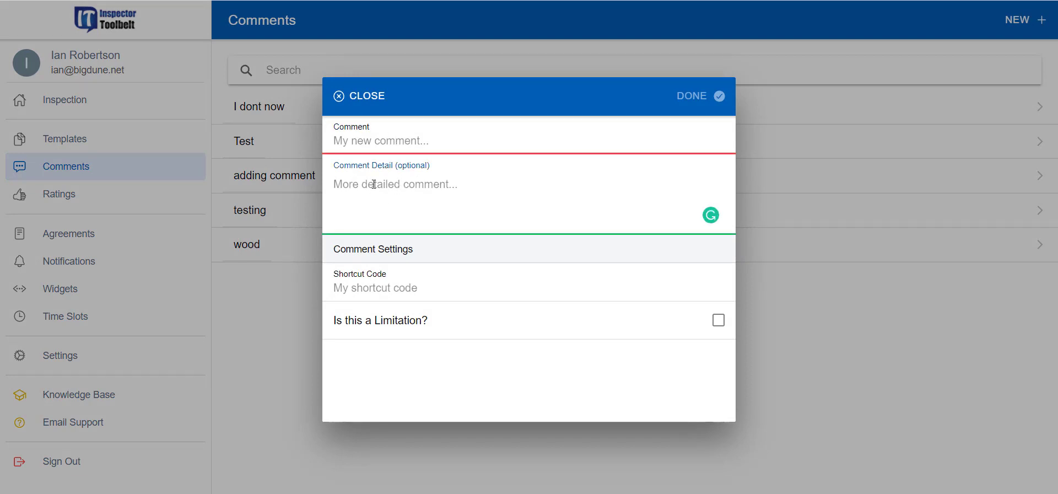
pyautogui.click(402, 140)
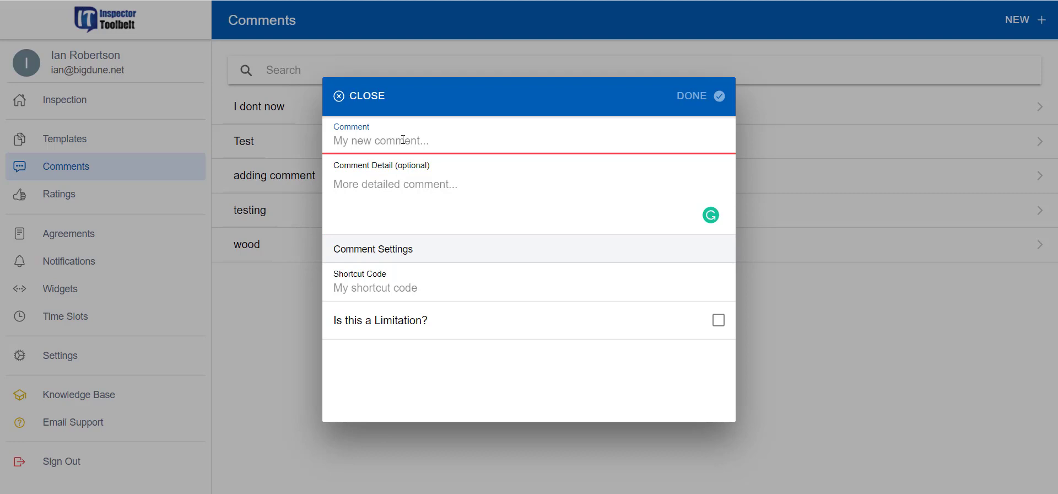
pyautogui.write('Nee')
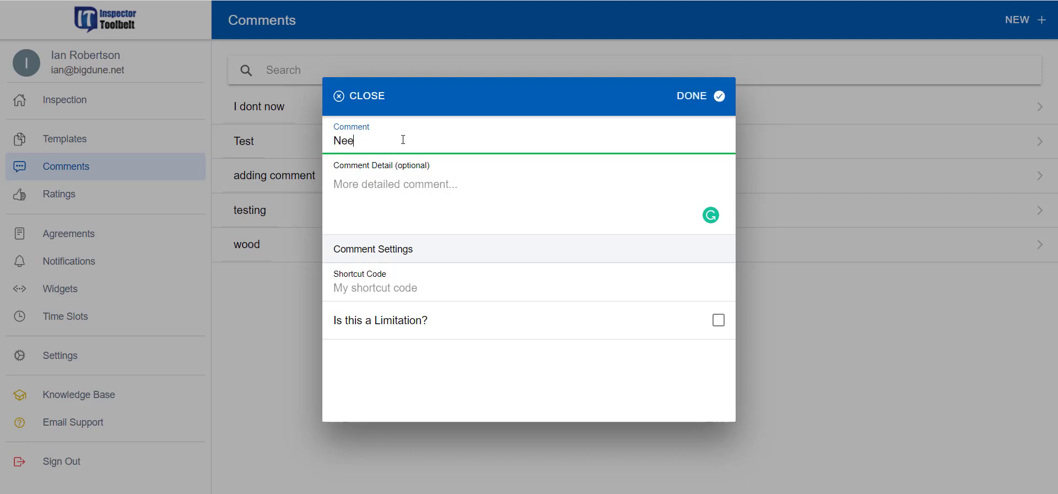
pyautogui.write('d GFCI')
pyautogui.click(518, 196)
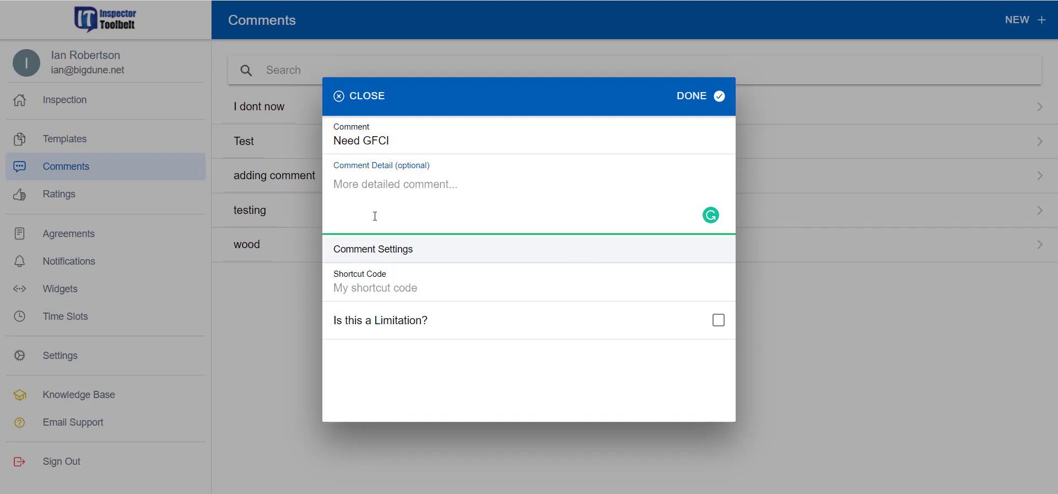
pyautogui.click(390, 292)
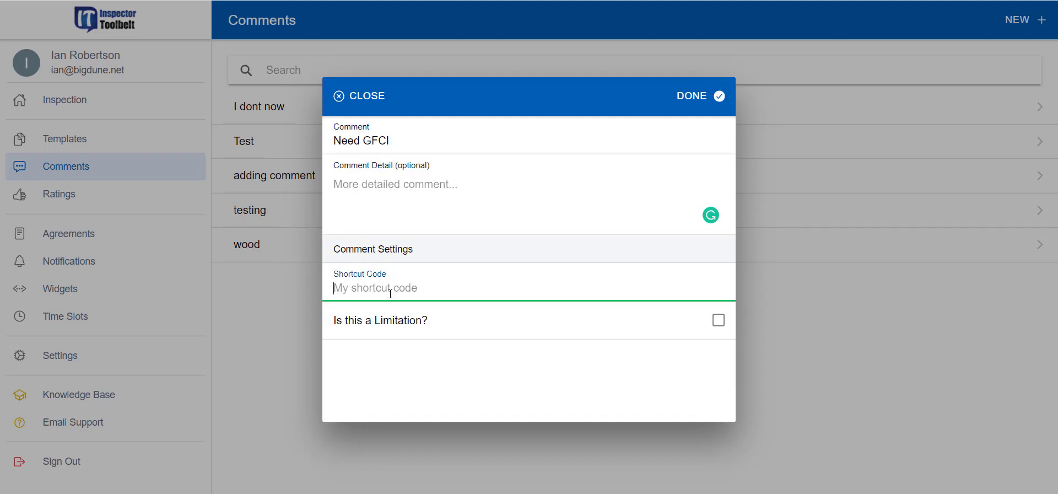
pyautogui.write('GFI')
pyautogui.click(703, 101)
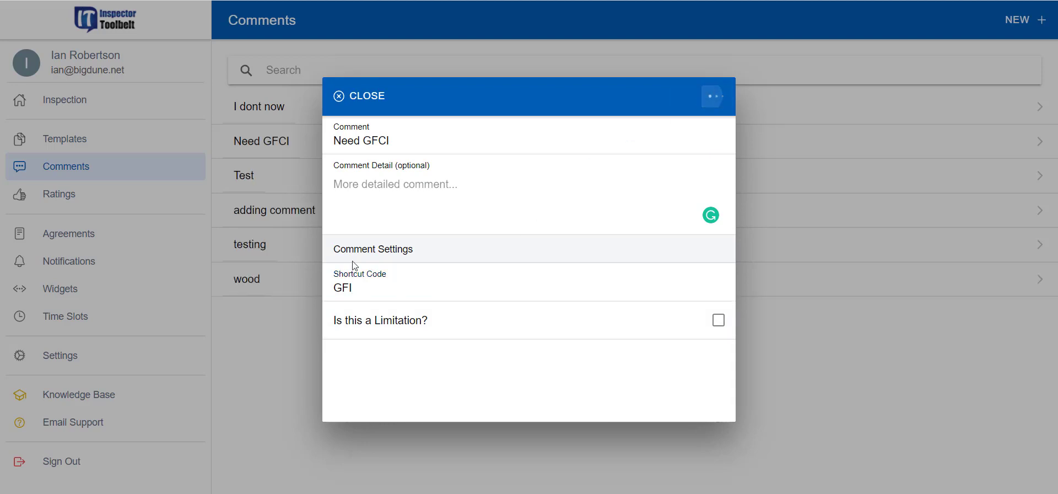
pyautogui.click(362, 99)
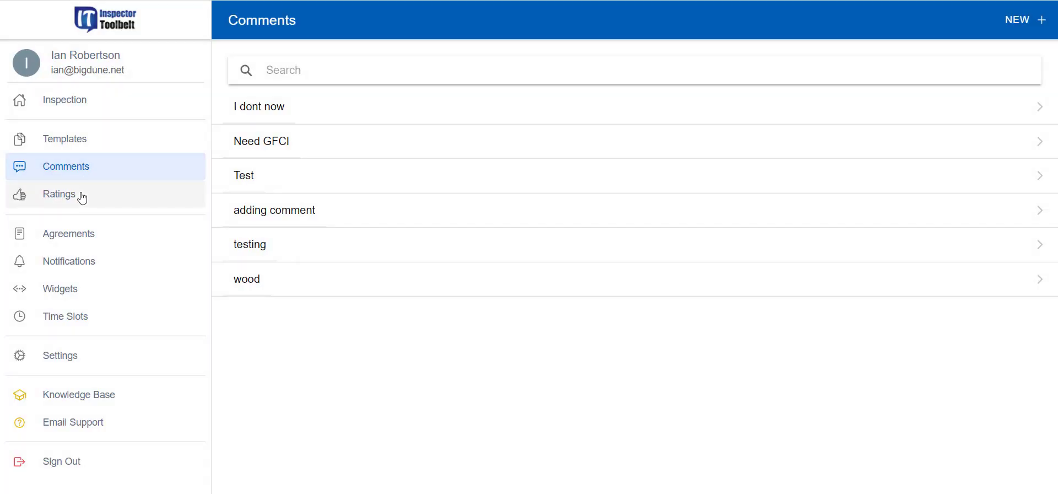
# Review the Primary rating set and Default Rating levels, then show the Agreements list
pyautogui.click(83, 196)
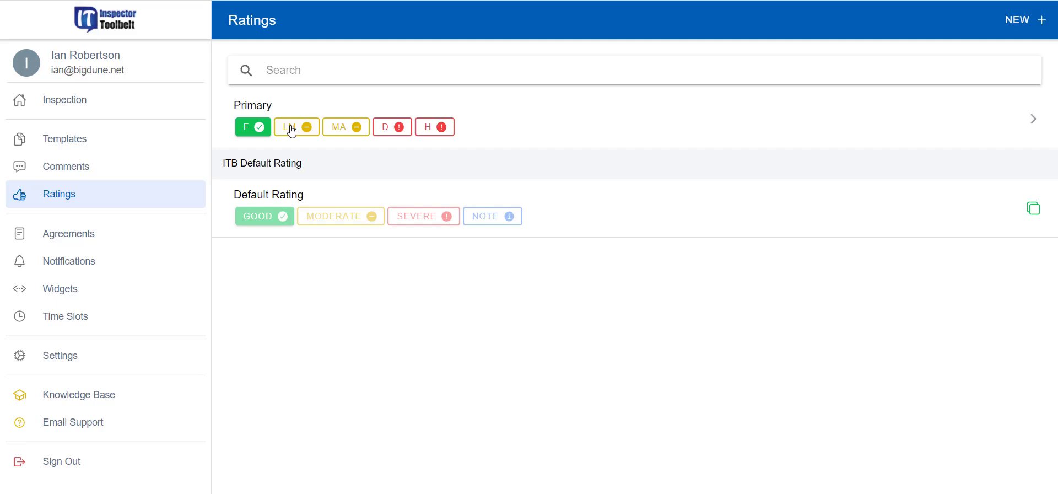
pyautogui.click(77, 233)
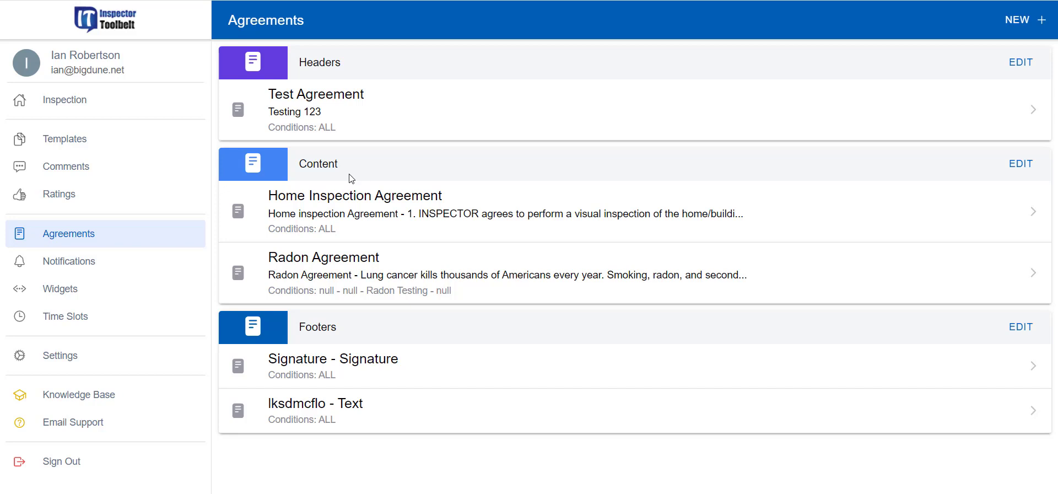
# Review the Radon Agreement, return to the agreements list, and show the four notifications
pyautogui.click(353, 275)
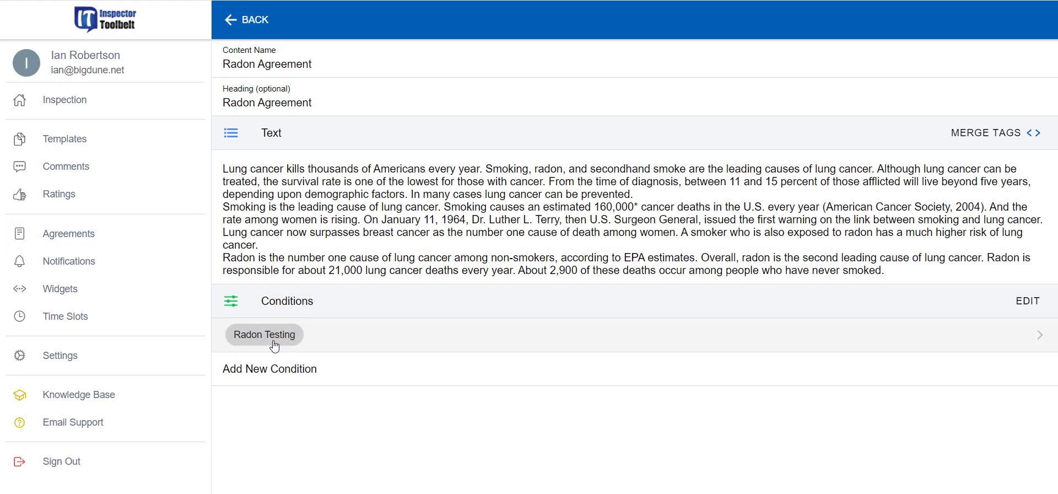
pyautogui.click(243, 30)
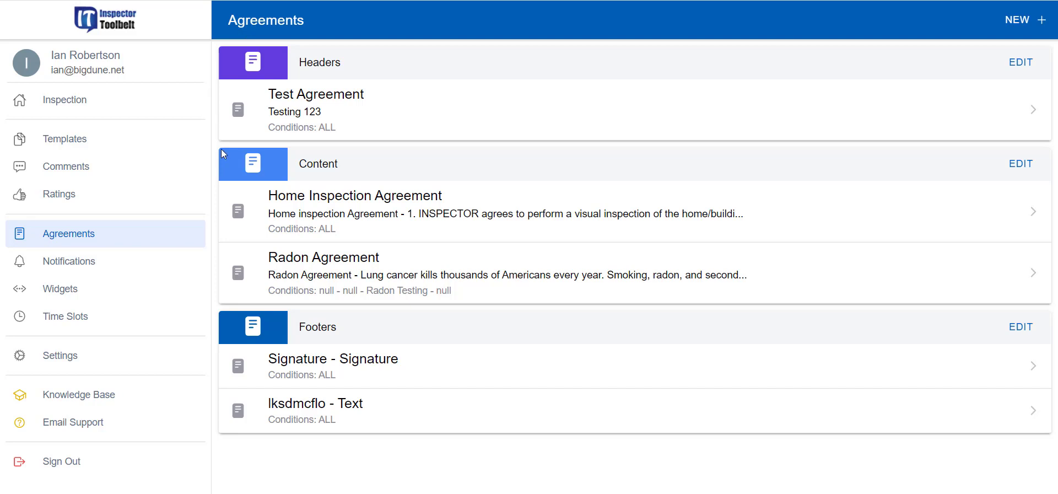
pyautogui.click(53, 266)
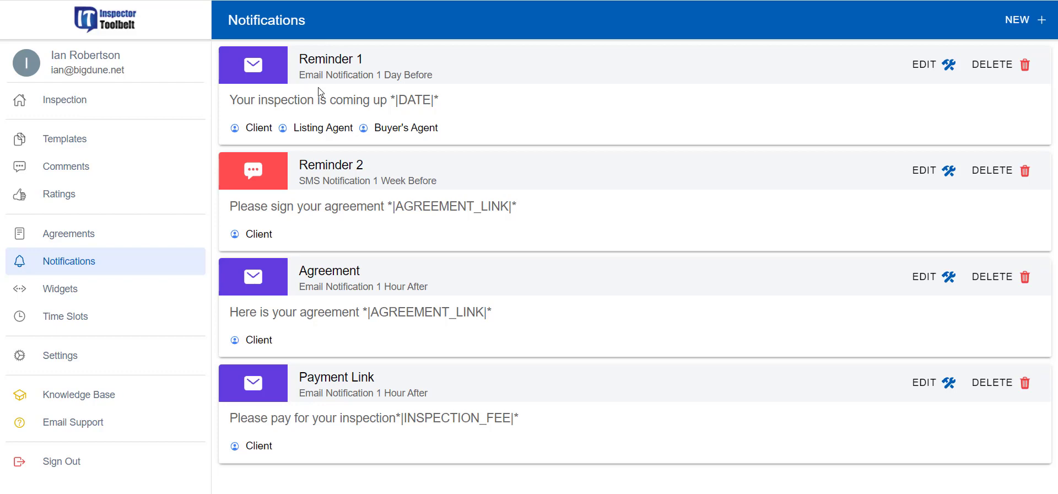
# Open Reminder 1 for editing and look through its merge tags list
pyautogui.click(918, 64)
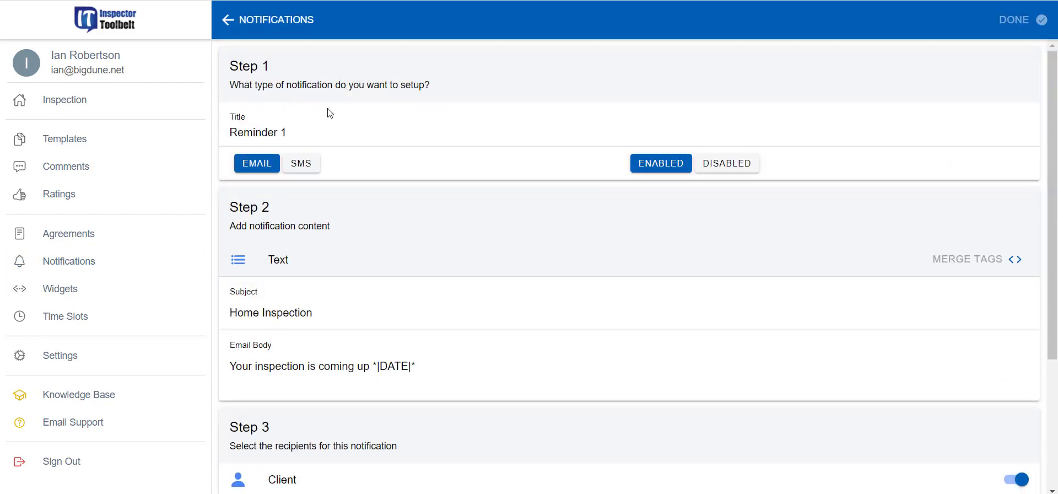
pyautogui.scroll(-2, 300, 345)
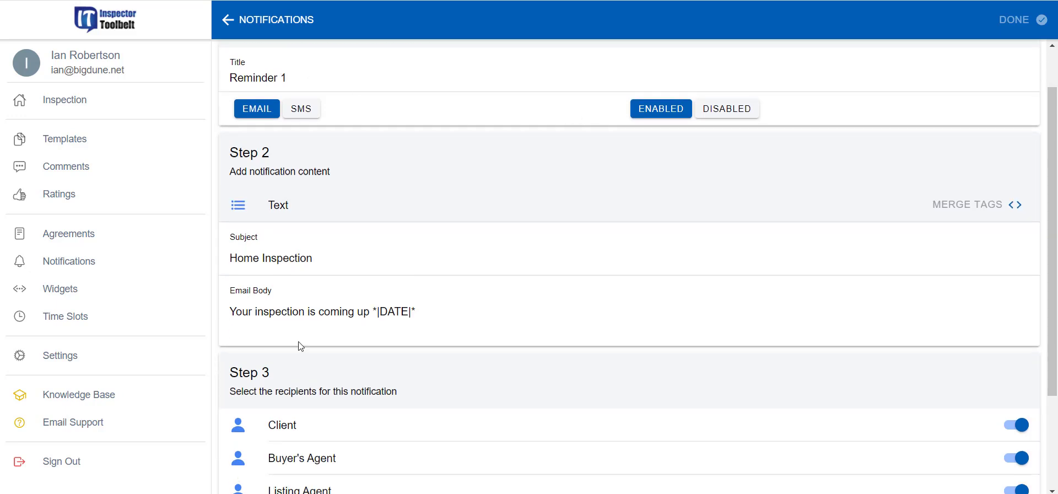
pyautogui.click(987, 191)
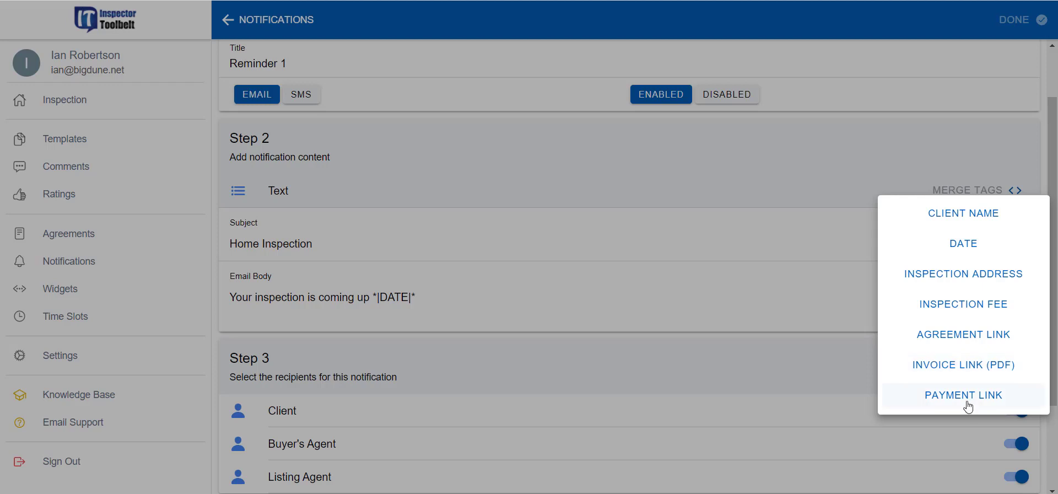
pyautogui.click(817, 170)
pyautogui.scroll(-2, 815, 171)
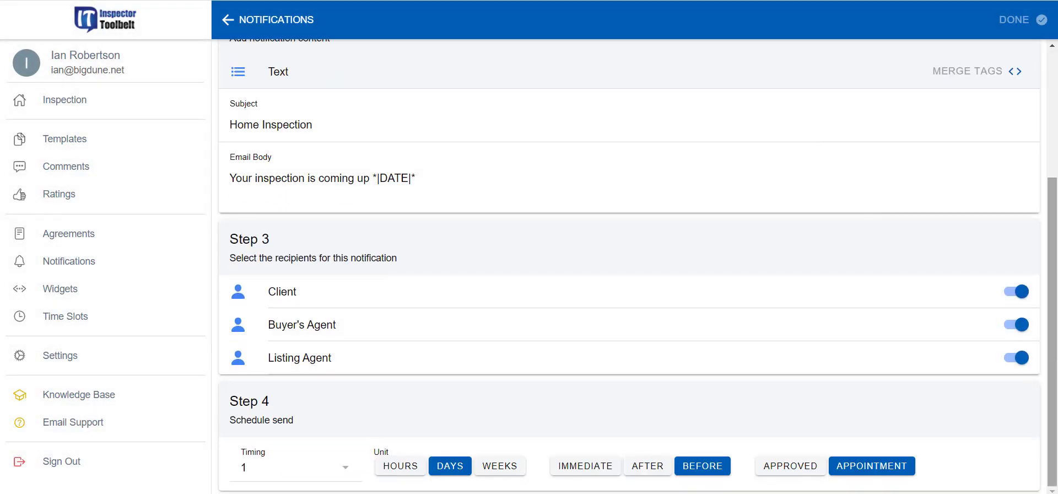
# Drop both agents from Reminder 1, set it immediate on approval, save, and show Widgets
pyautogui.click(1013, 329)
pyautogui.click(1014, 357)
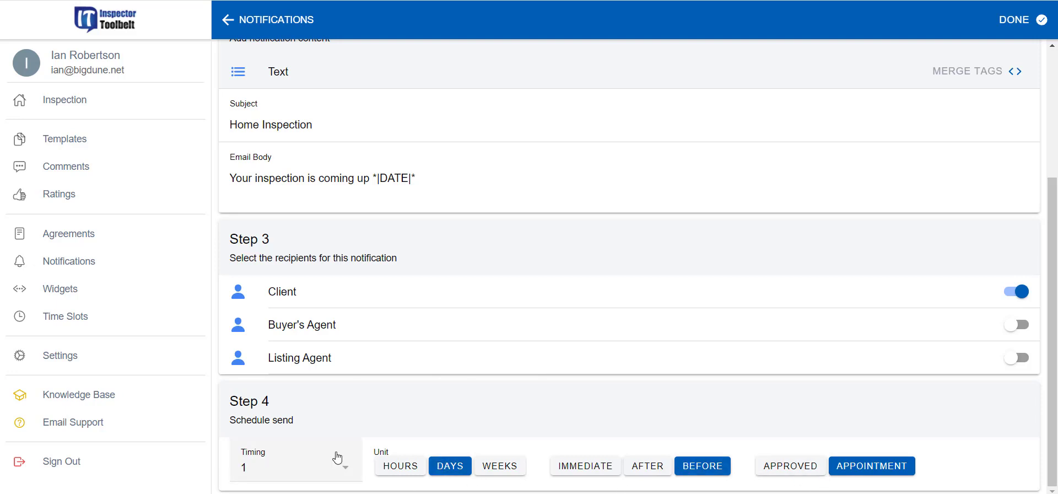
pyautogui.click(575, 469)
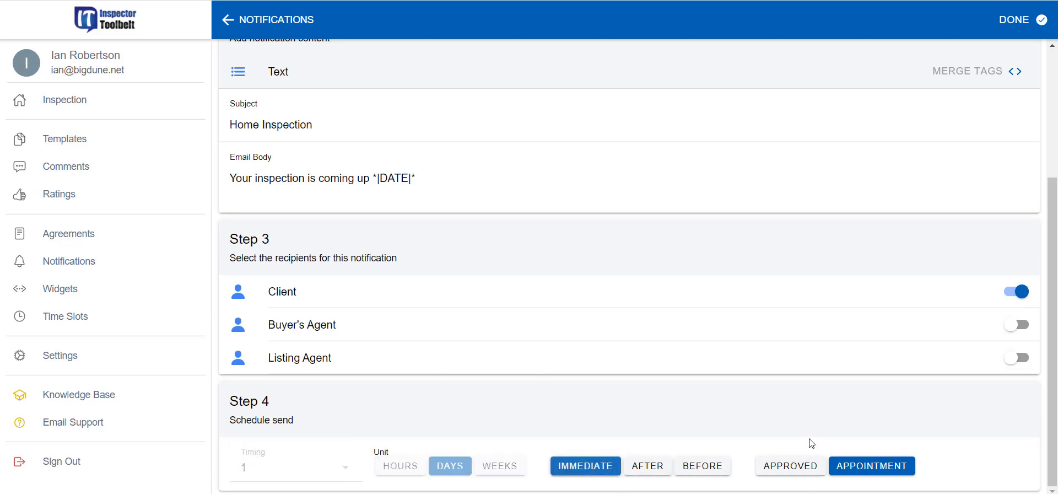
pyautogui.click(797, 468)
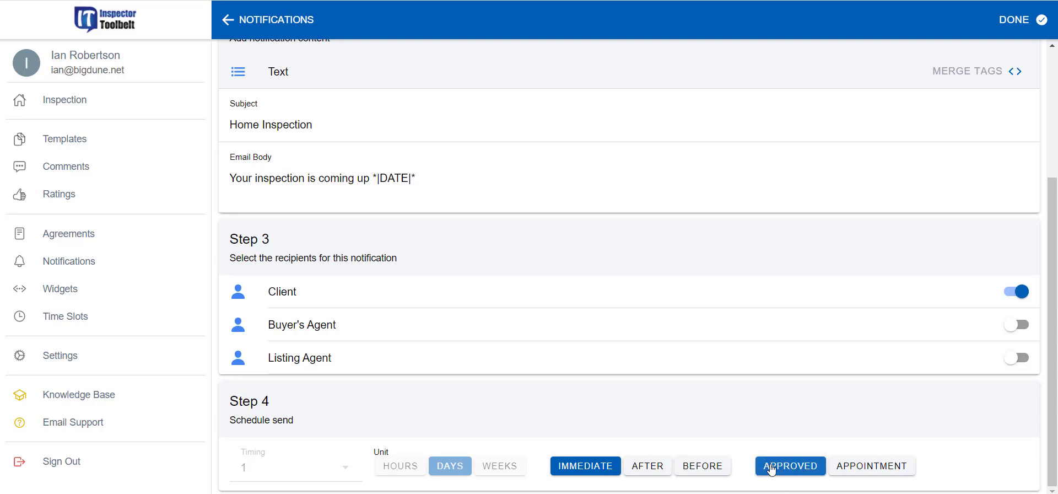
pyautogui.click(1013, 24)
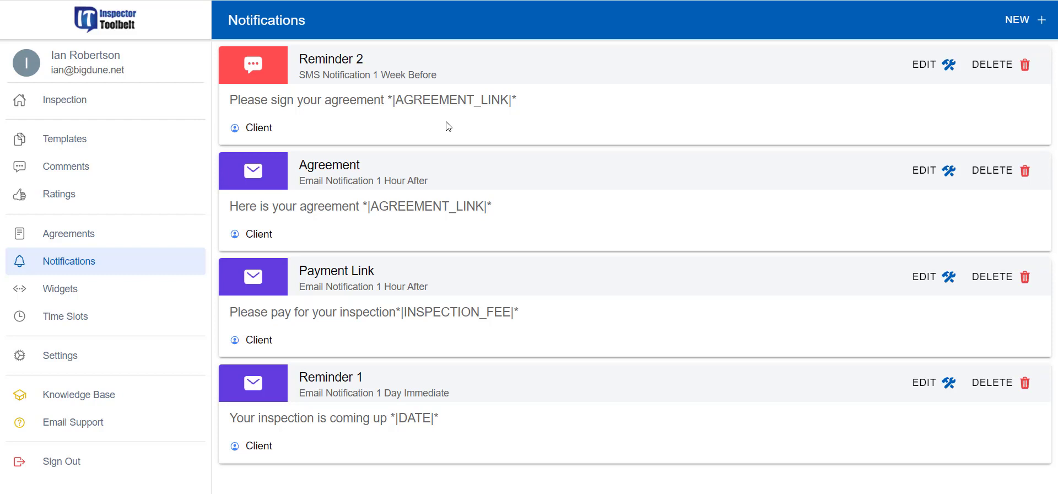
pyautogui.click(48, 291)
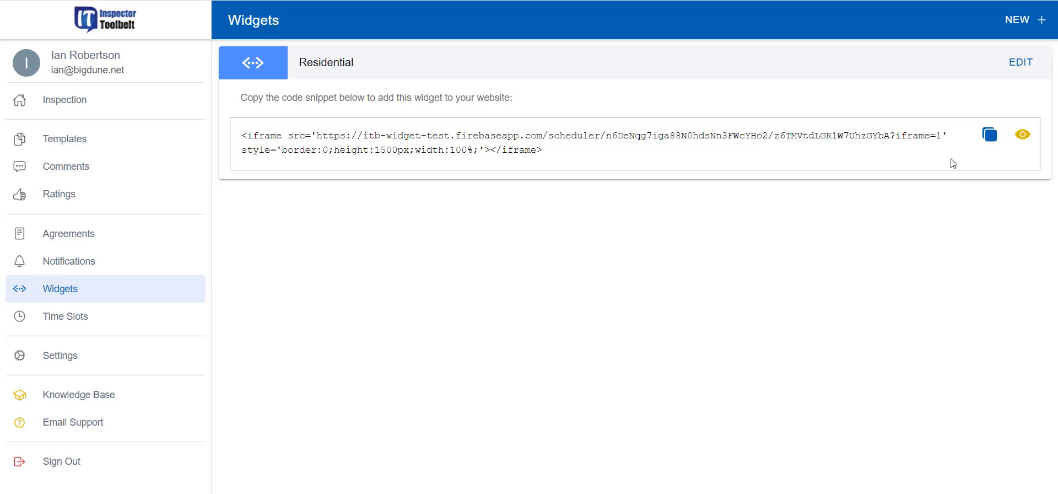
# Scroll through the weekly time slots for each day, then show the Settings page
pyautogui.click(91, 324)
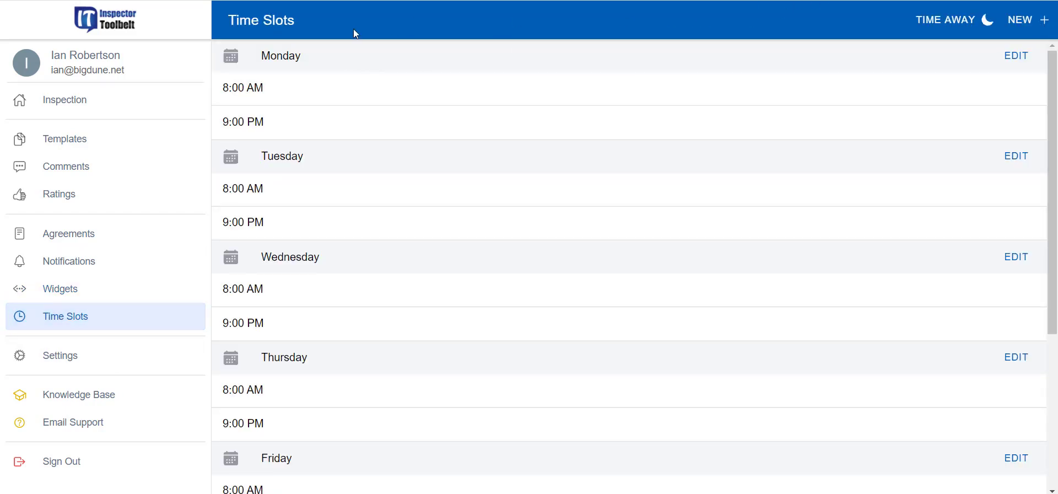
pyautogui.scroll(-3, 342, 309)
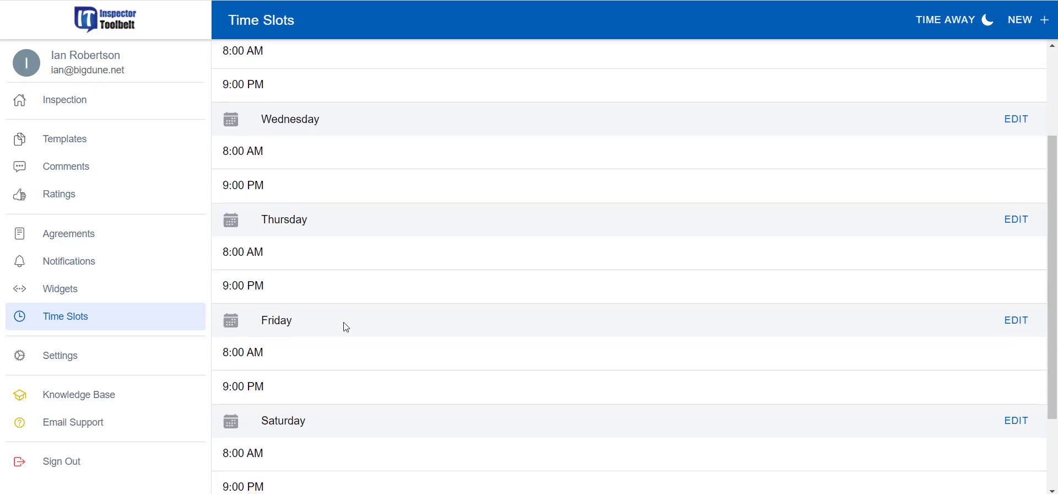
pyautogui.scroll(-2, 346, 330)
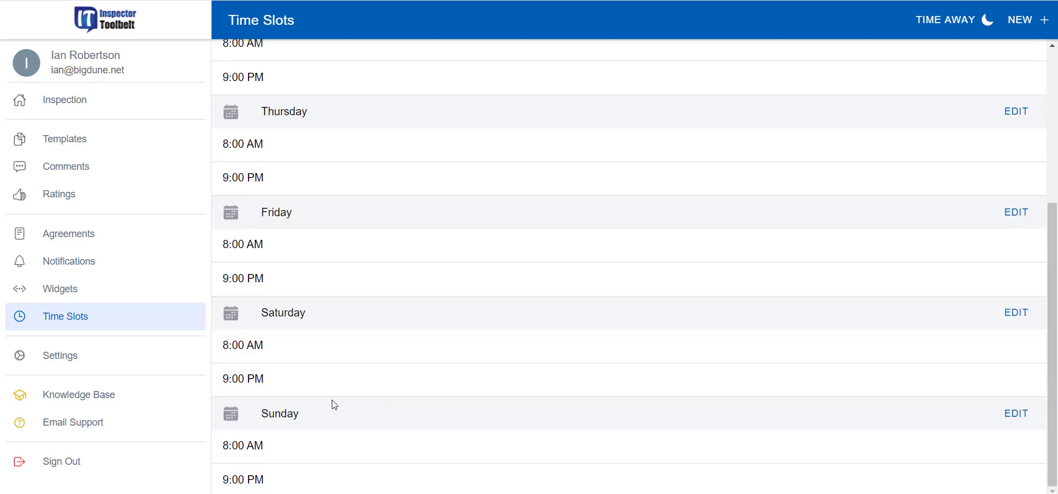
pyautogui.click(92, 355)
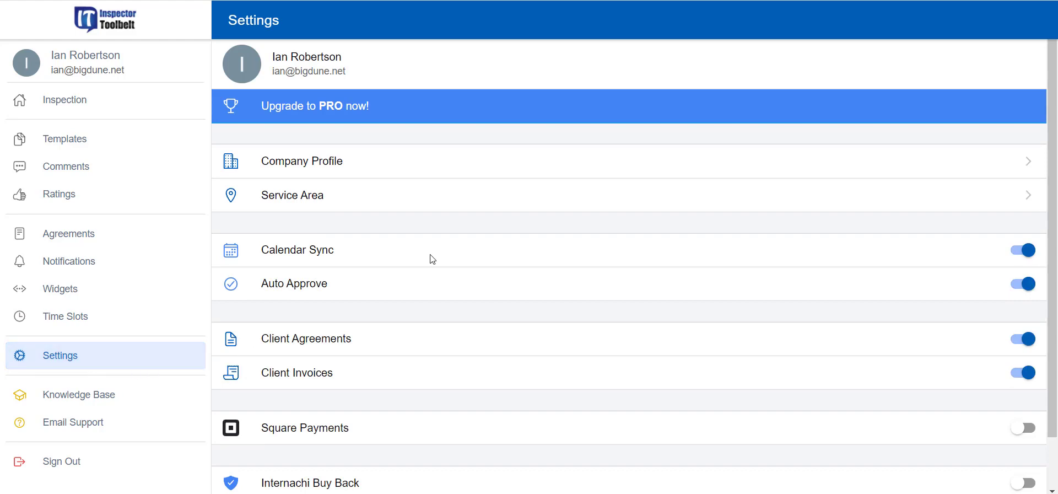
pyautogui.click(402, 165)
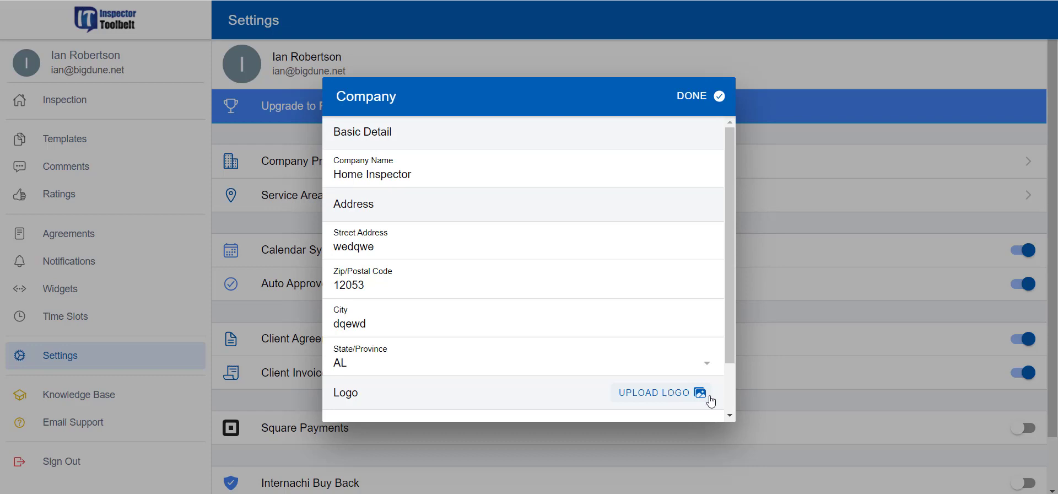
pyautogui.click(679, 98)
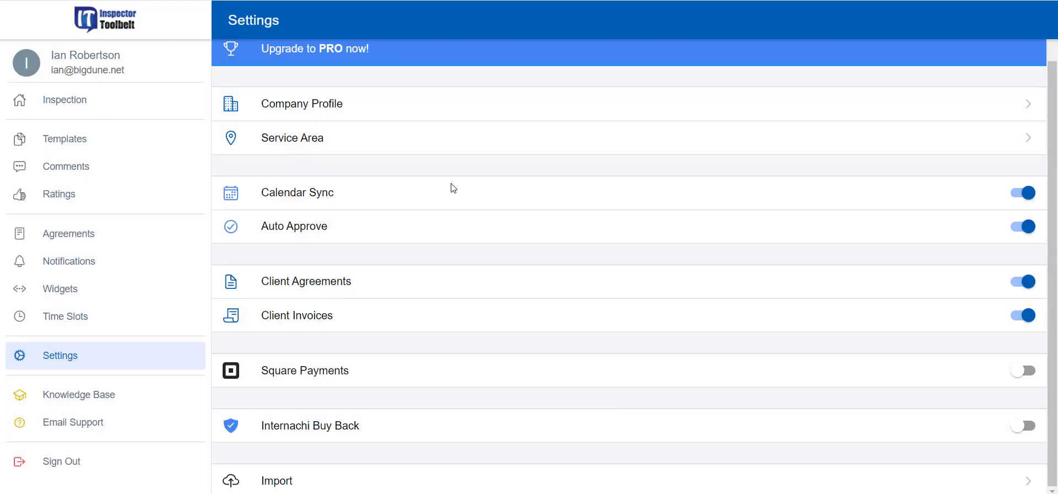